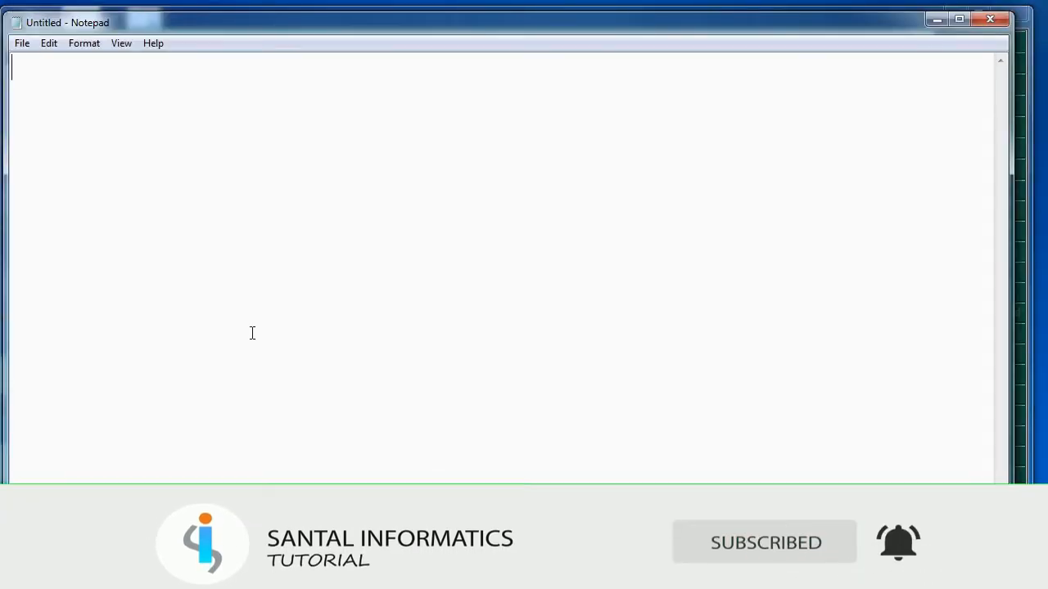
Step: Write three lines in the blank note: groups, categories, and stock items
{"action": "type", "text": "gr"}
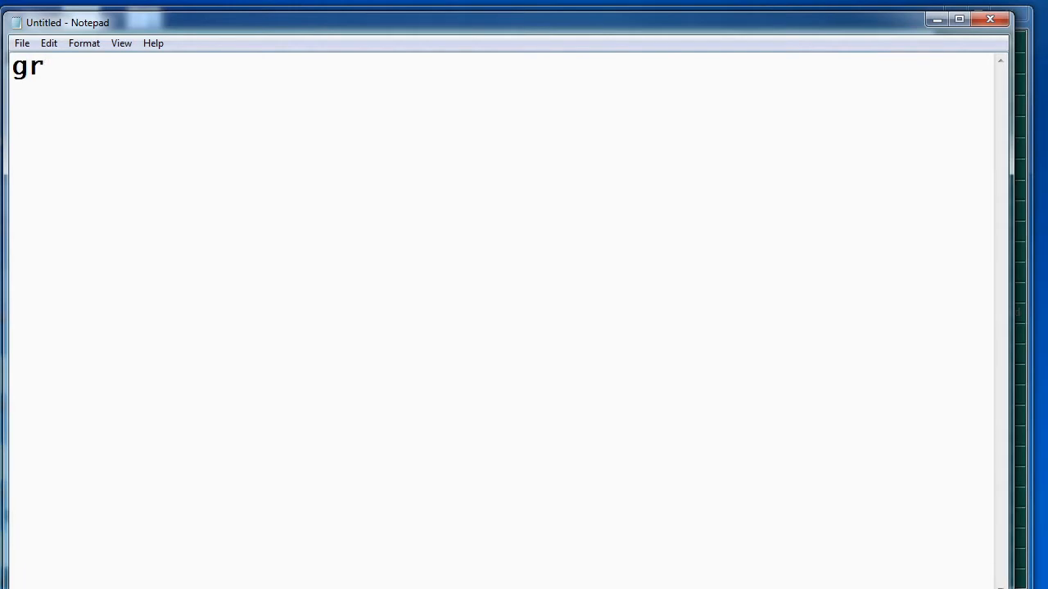
{"action": "type", "text": "oups"}
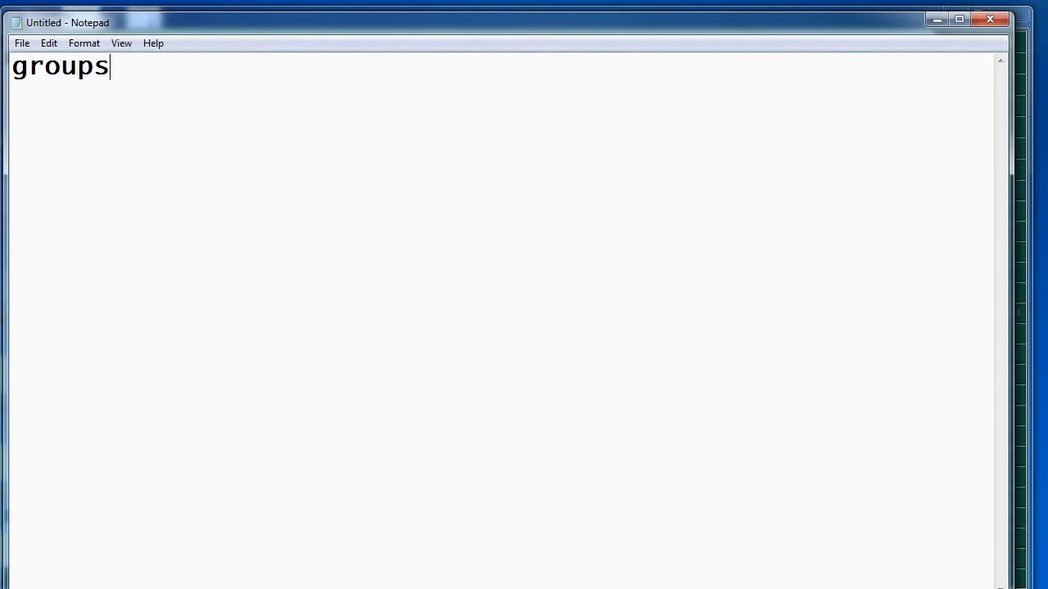
{"action": "key", "text": "Return"}
{"action": "type", "text": "catego"}
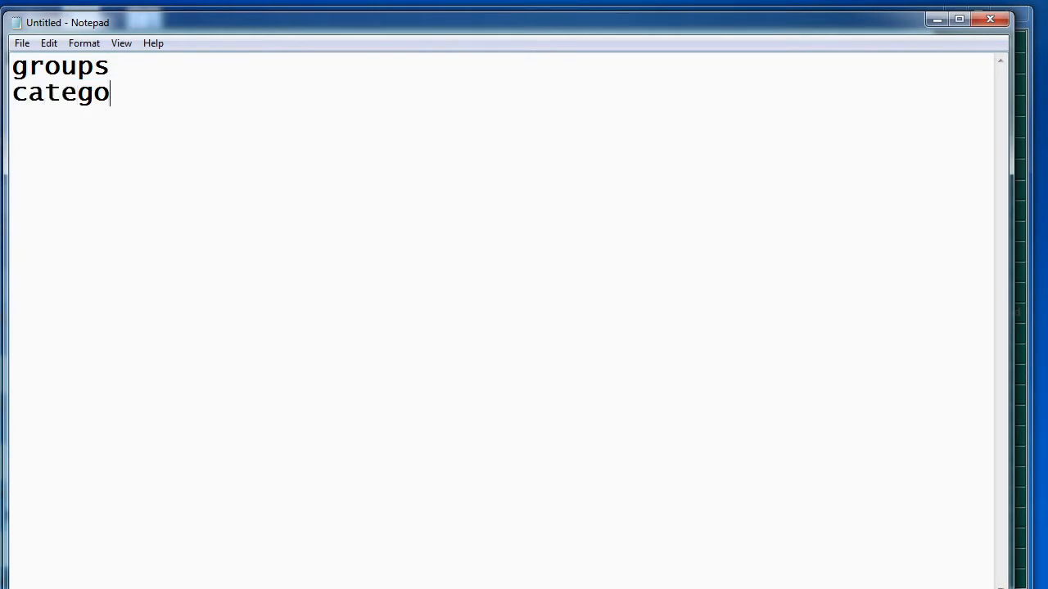
{"action": "type", "text": "ries"}
{"action": "key", "text": "Return"}
{"action": "type", "text": "s"}
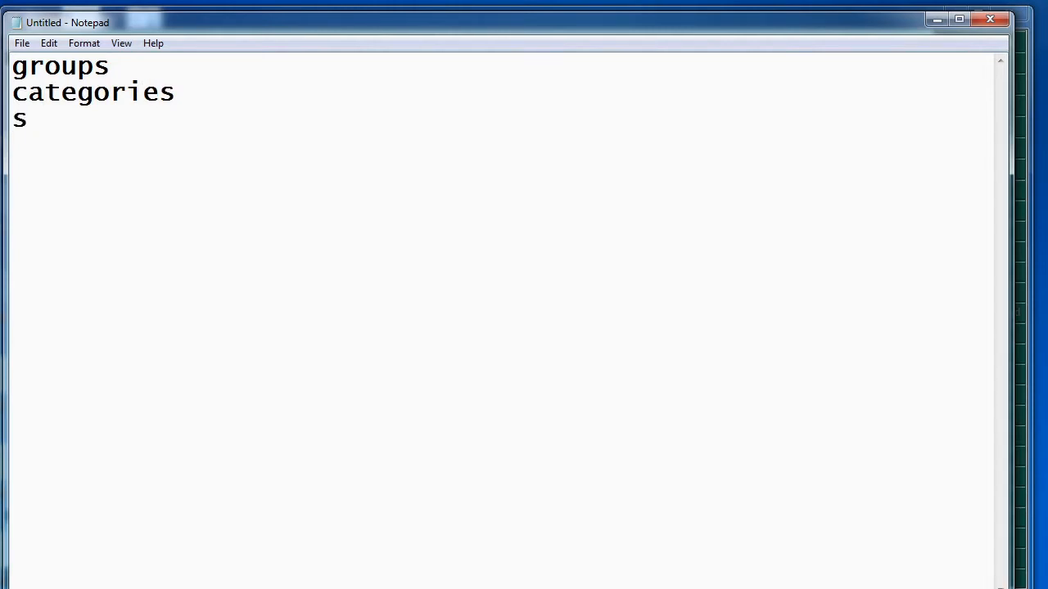
{"action": "type", "text": "tock "}
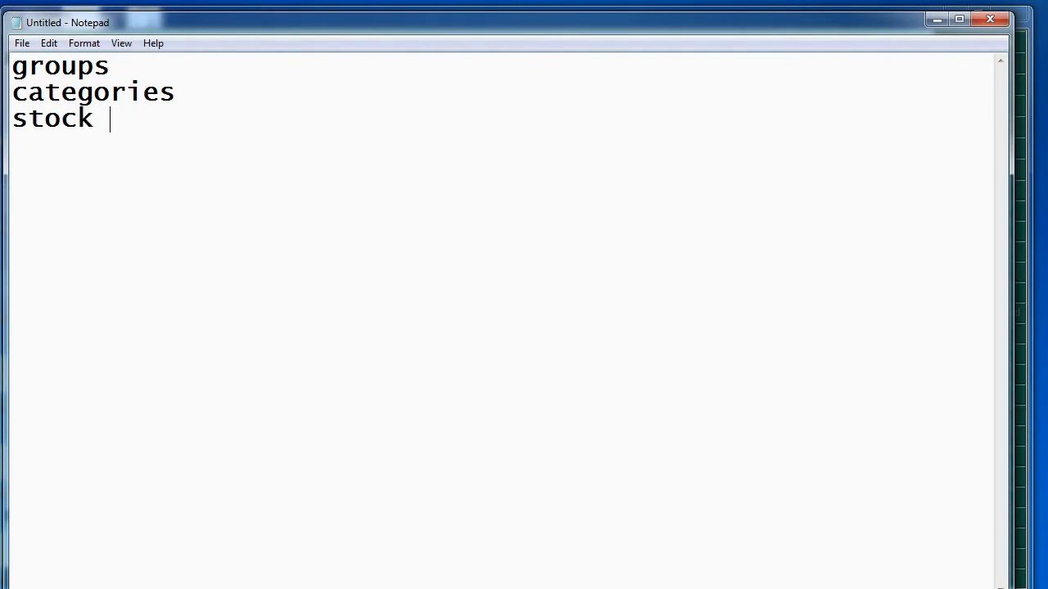
{"action": "type", "text": "items"}
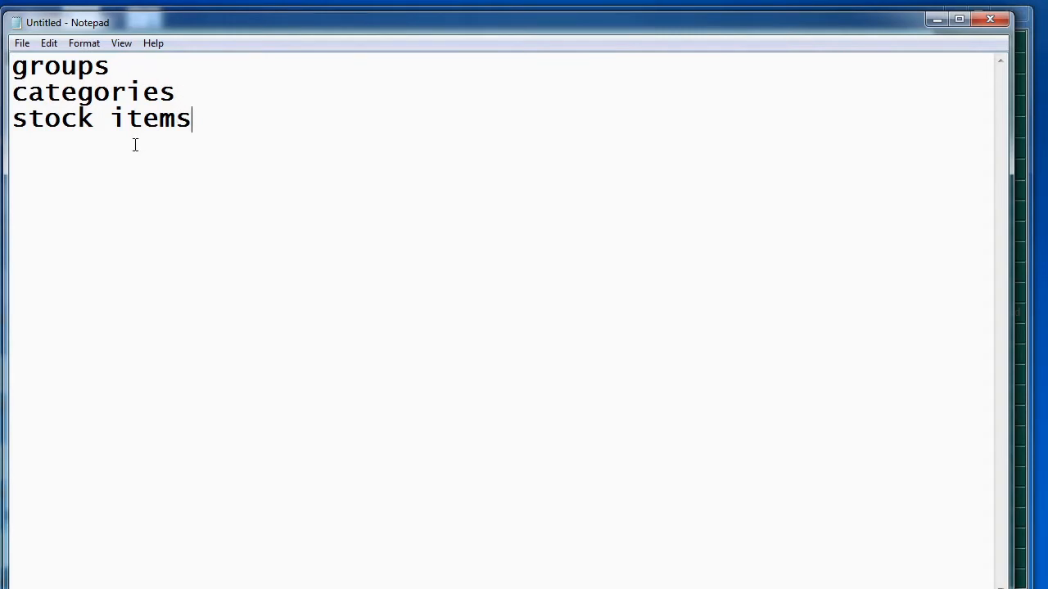
Step: Complete the groups line with ":provision, stationary" as examples
{"action": "left_click", "coordinate": [118, 67]}
{"action": "type", "text": ":provi"}
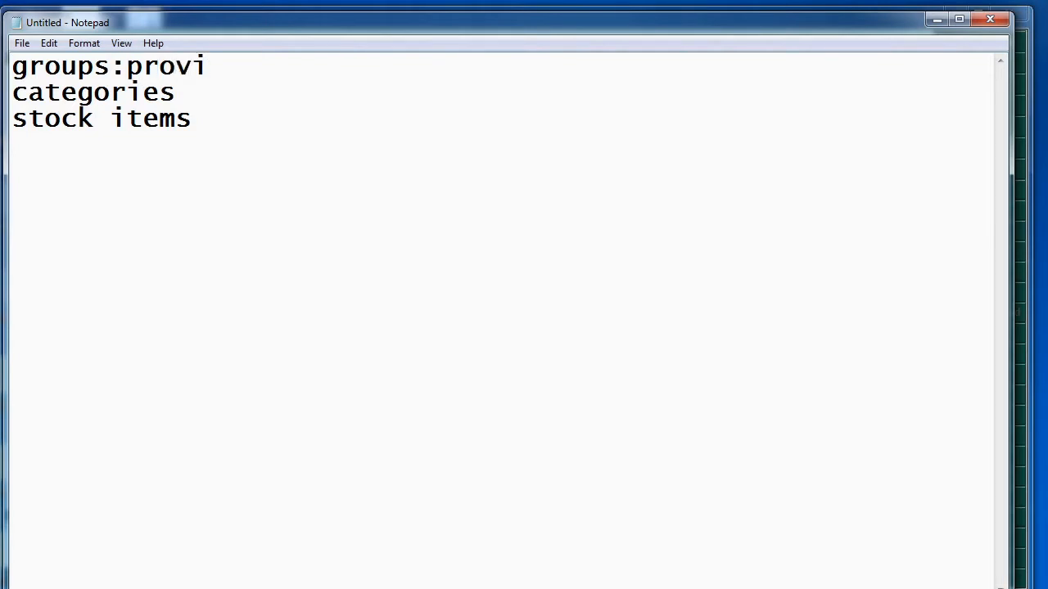
{"action": "type", "text": "sion, s"}
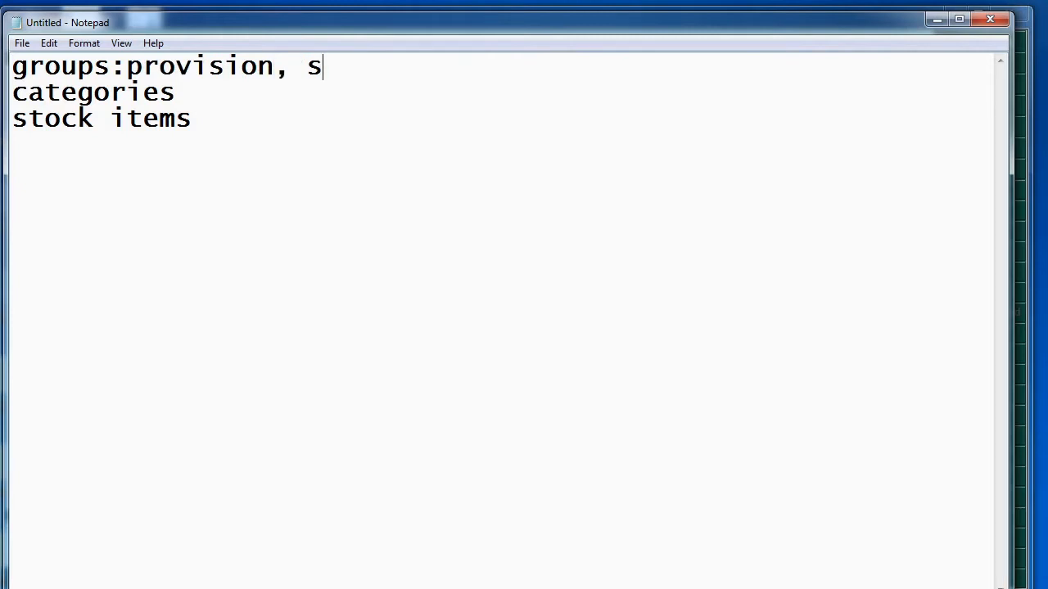
{"action": "type", "text": "tation"}
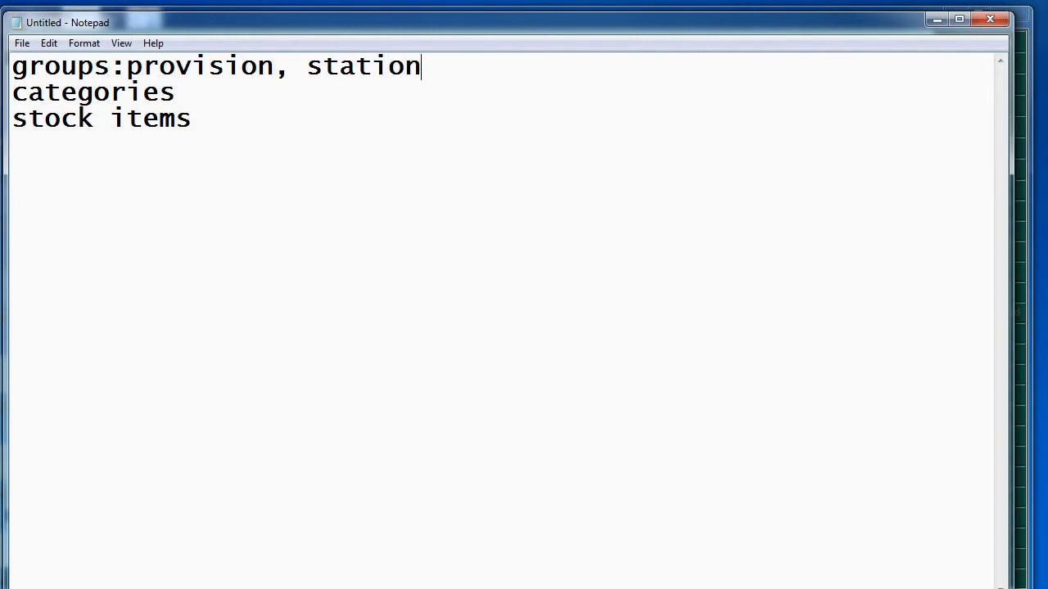
{"action": "type", "text": "ary"}
Step: Complete the categories line with ":rice,grams" as examples
{"action": "left_click", "coordinate": [189, 79]}
{"action": "type", "text": ":"}
{"action": "type", "text": "rice"}
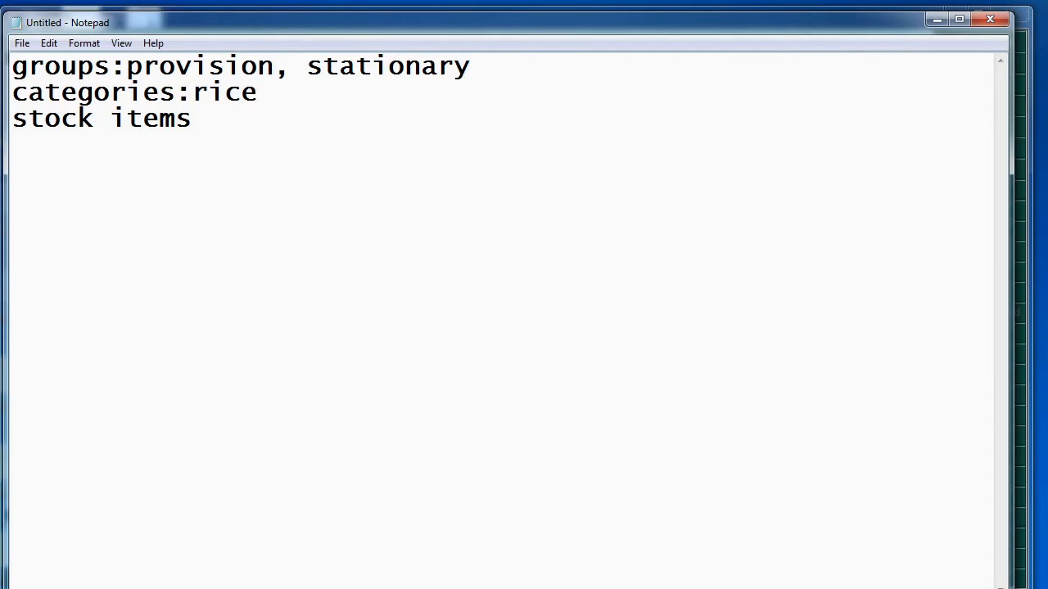
{"action": "type", "text": ",gram"}
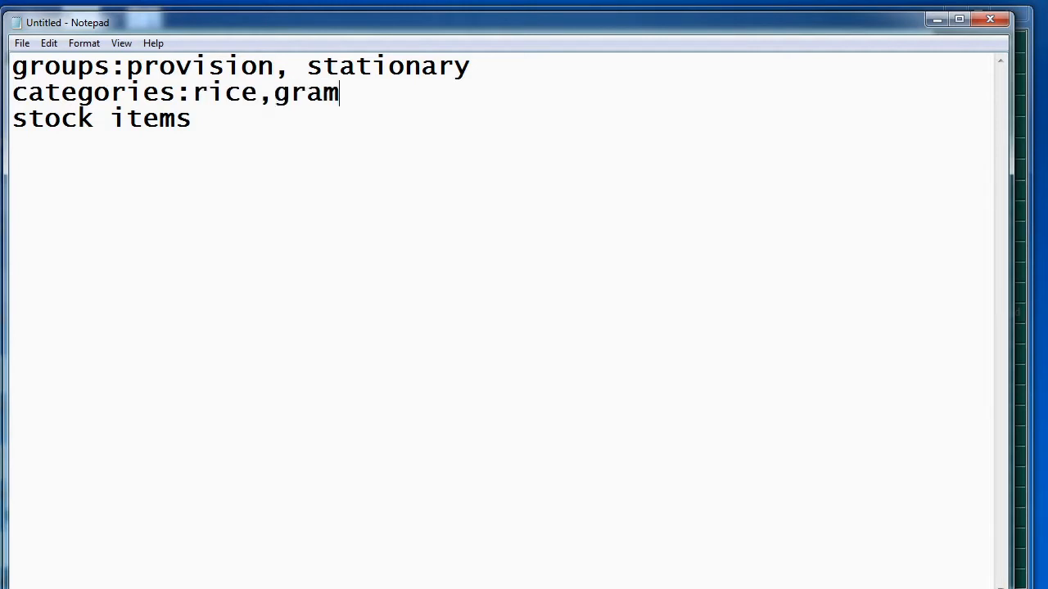
{"action": "type", "text": "s"}
Step: Complete the stock items line with ":basmati rice 1kg, 5kg,oriddal,moongdal" as examples
{"action": "type", "text": ":"}
{"action": "type", "text": "basmati"}
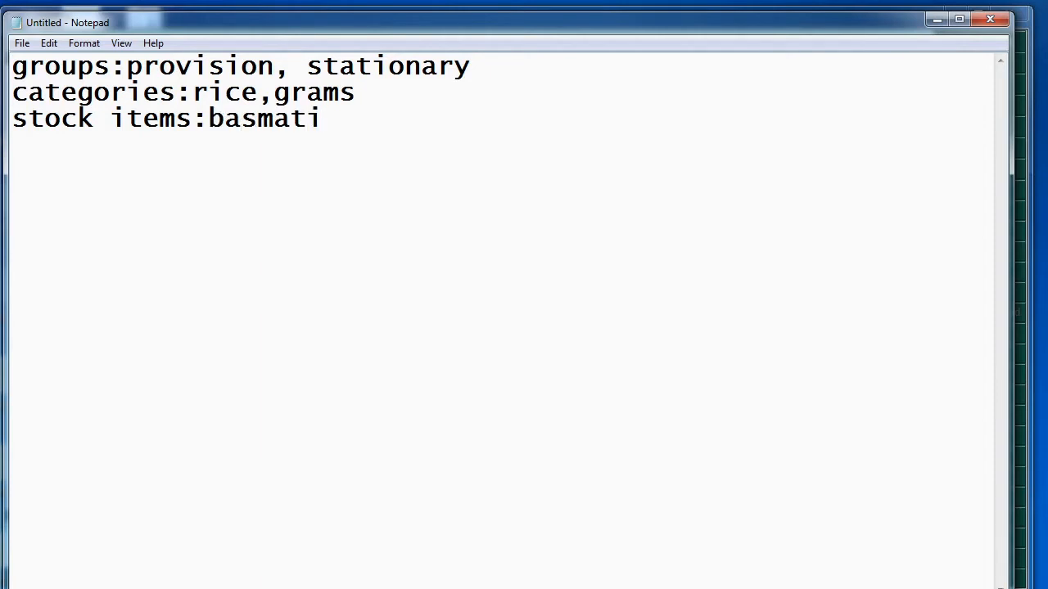
{"action": "type", "text": " rice 1k"}
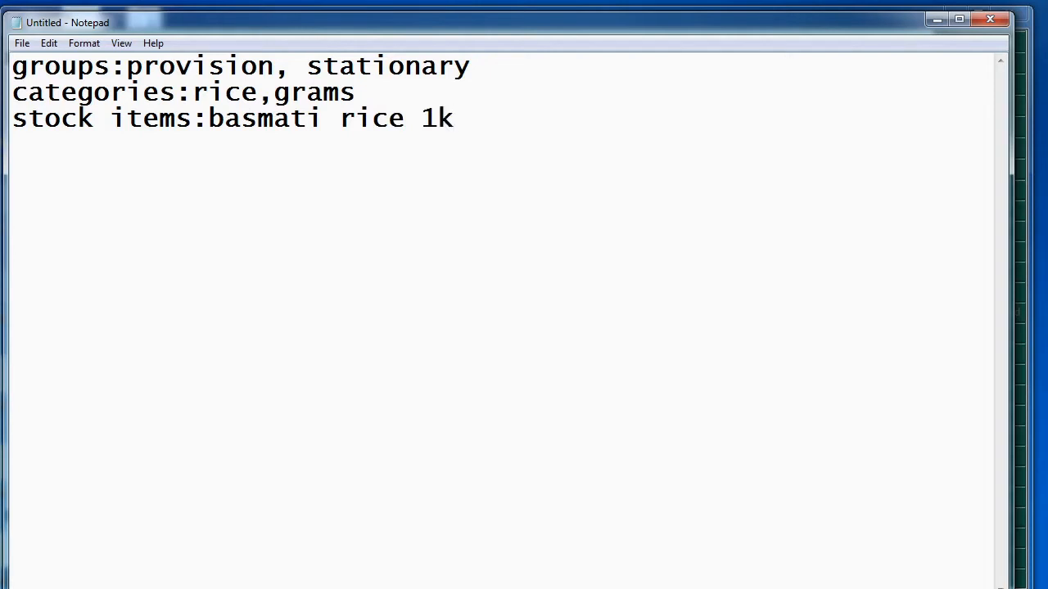
{"action": "type", "text": "g, 5kg"}
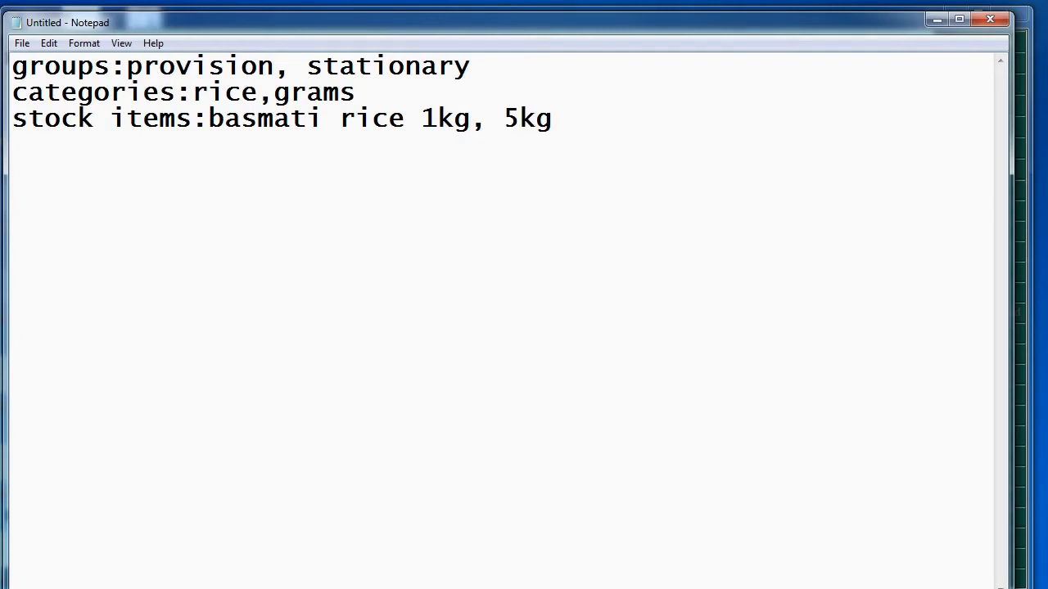
{"action": "type", "text": ",orid"}
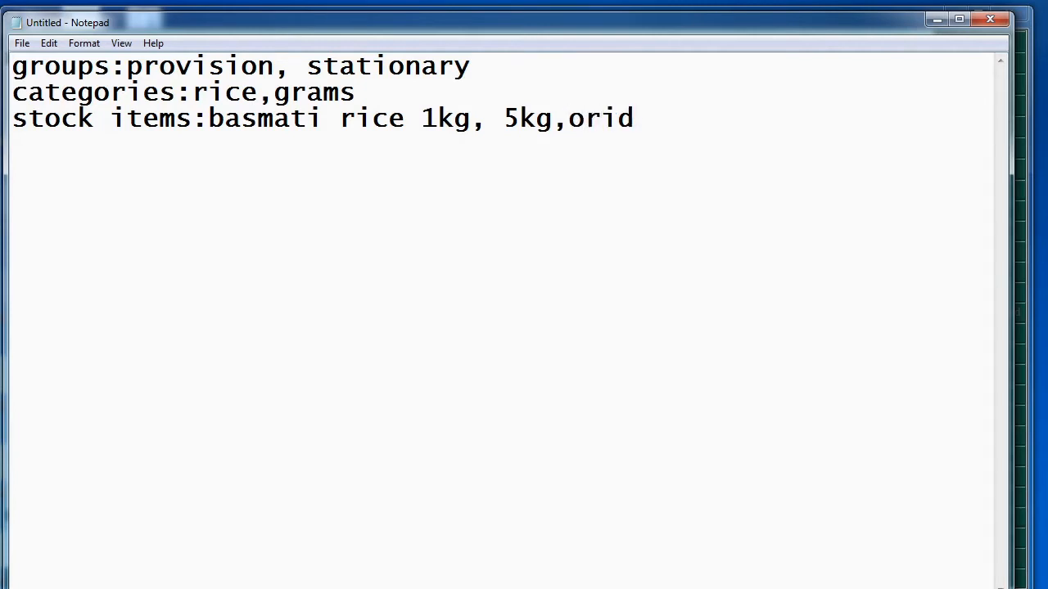
{"action": "type", "text": "dal,m"}
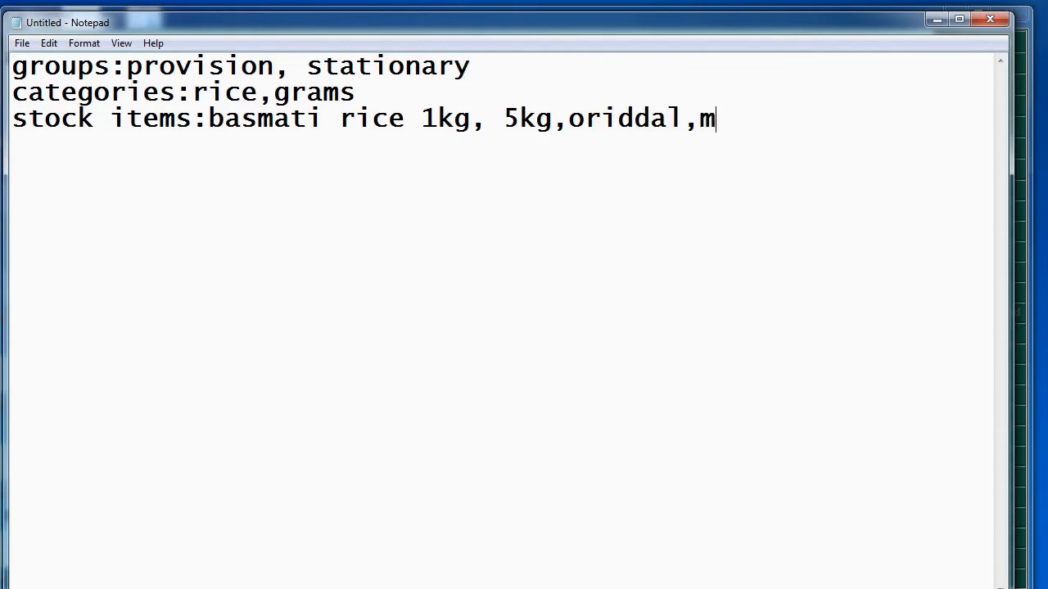
{"action": "type", "text": "oong"}
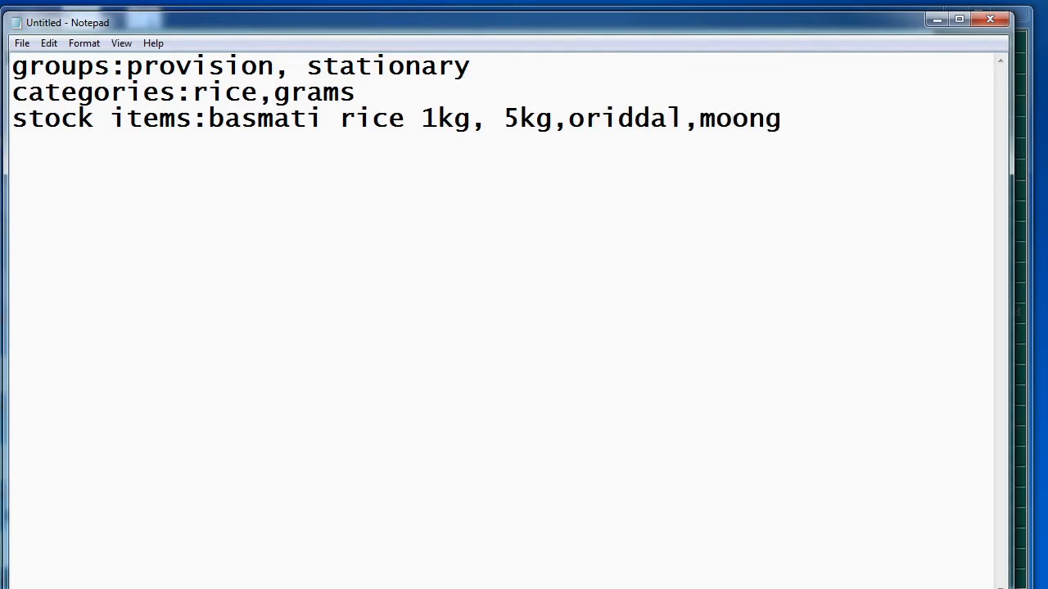
{"action": "type", "text": "dal"}
Step: Switch to Tally.ERP 9 and create a single stock group Provision under Primary, keeping quantity addition and GST details at No
{"action": "left_click", "coordinate": [246, 588]}
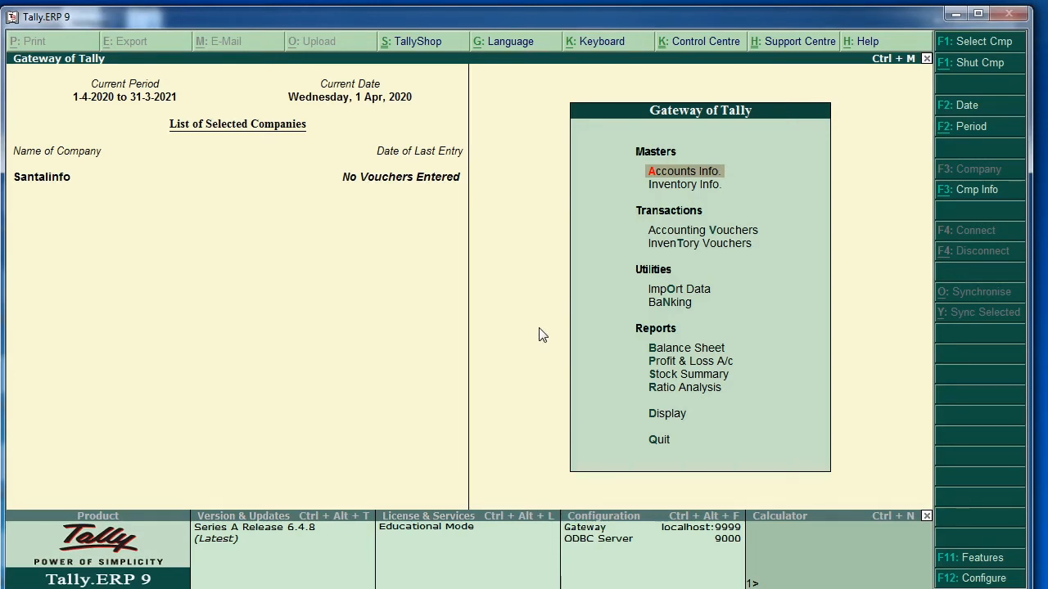
{"action": "key", "text": "Down"}
{"action": "key", "text": "Return"}
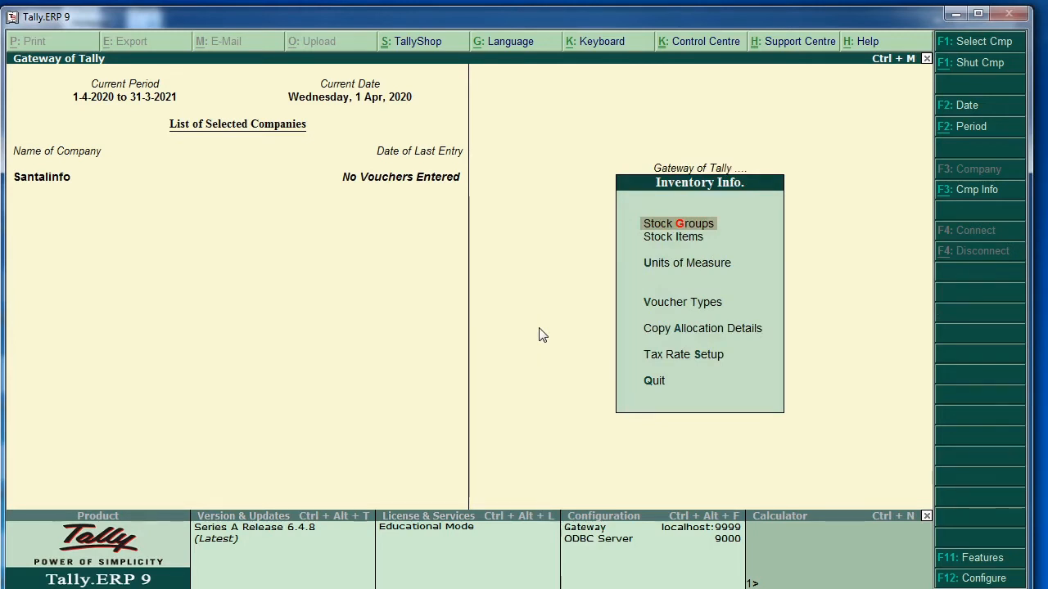
{"action": "key", "text": "Return"}
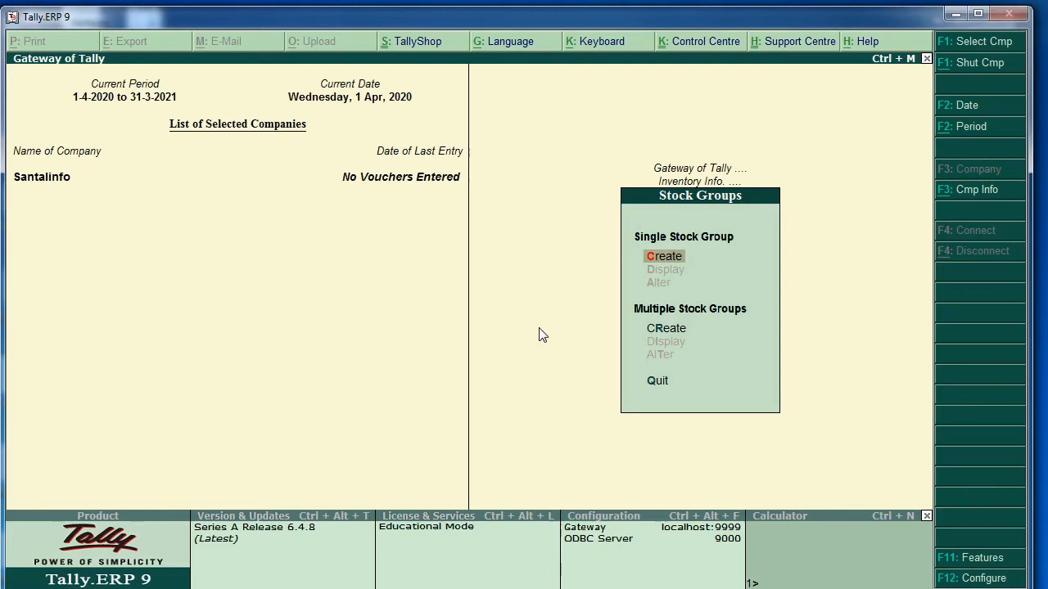
{"action": "key", "text": "Return"}
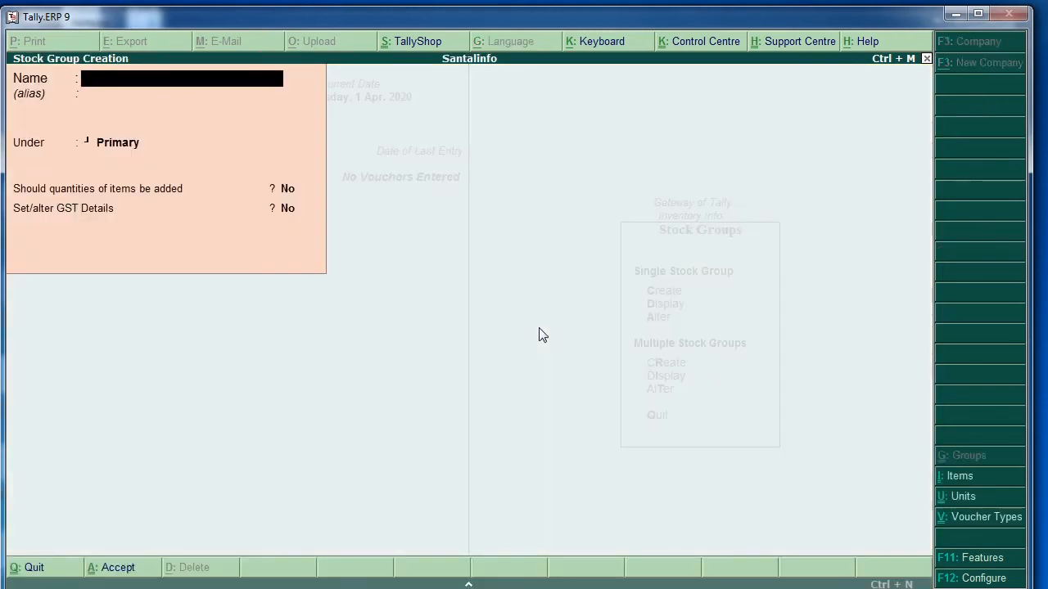
{"action": "type", "text": "Provision"}
{"action": "key", "text": "Return"}
{"action": "key", "text": "Return"}
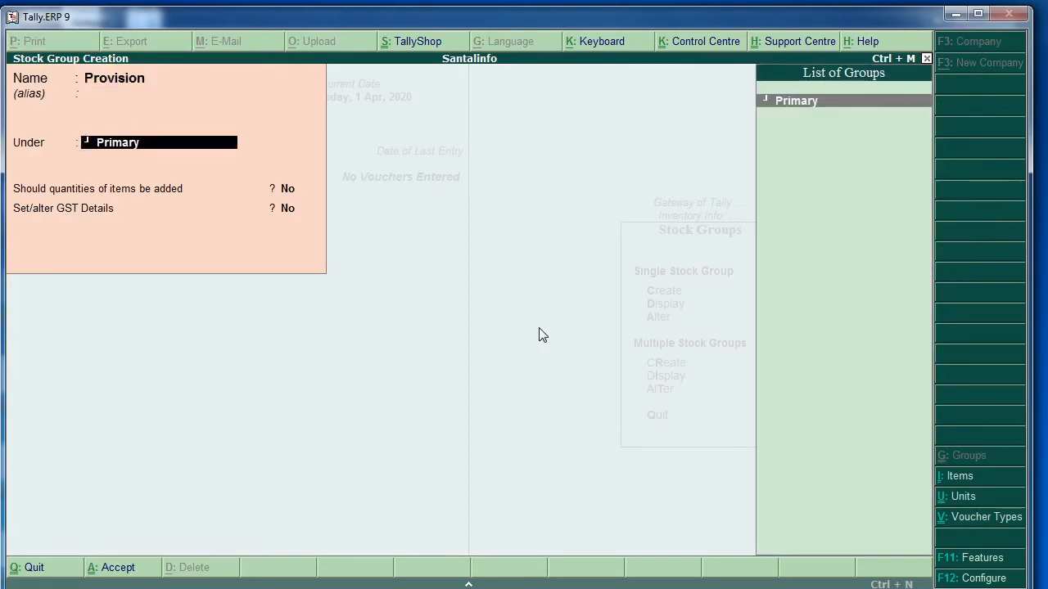
{"action": "key", "text": "Return"}
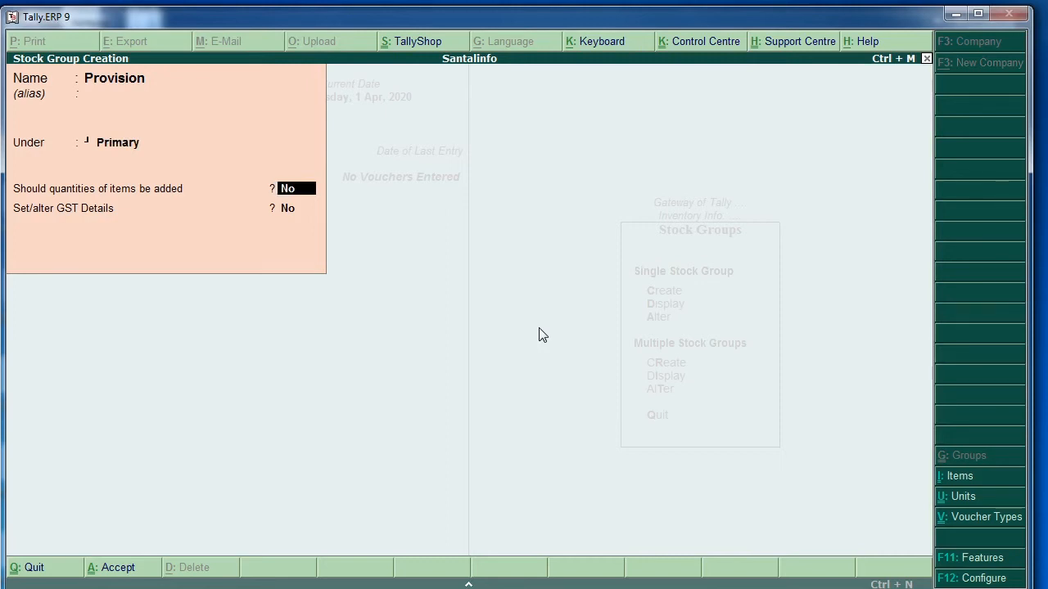
{"action": "key", "text": "Return"}
{"action": "key", "text": "Return"}
{"action": "key", "text": "Return"}
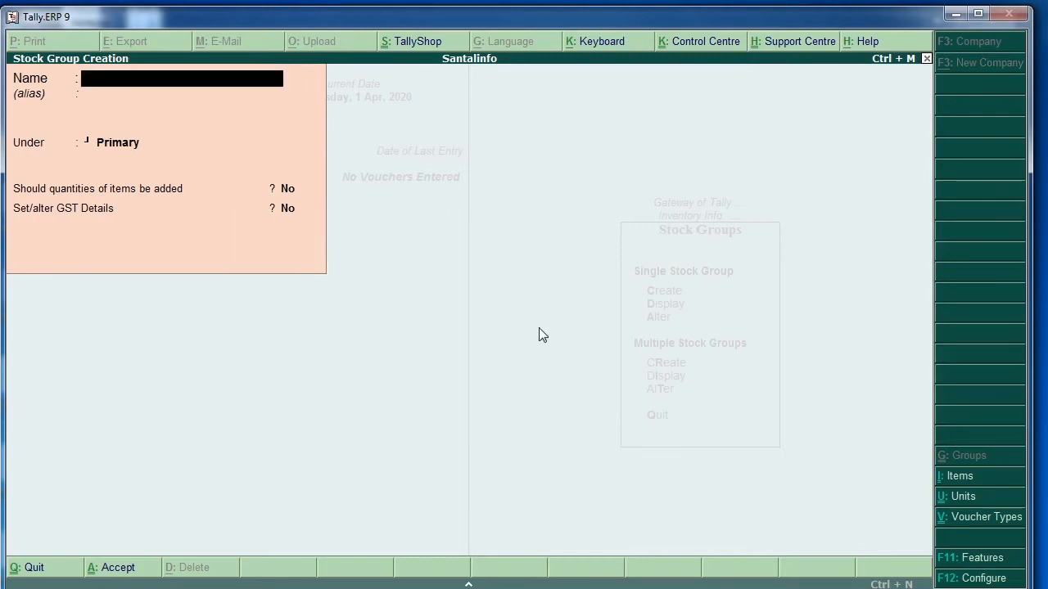
Step: Create a second stock group Stationary under Primary with quantity addition and GST details at No, and leave stock group creation
{"action": "type", "text": "Stationary"}
{"action": "key", "text": "Return"}
{"action": "key", "text": "Return"}
{"action": "key", "text": "Return"}
{"action": "key", "text": "Return"}
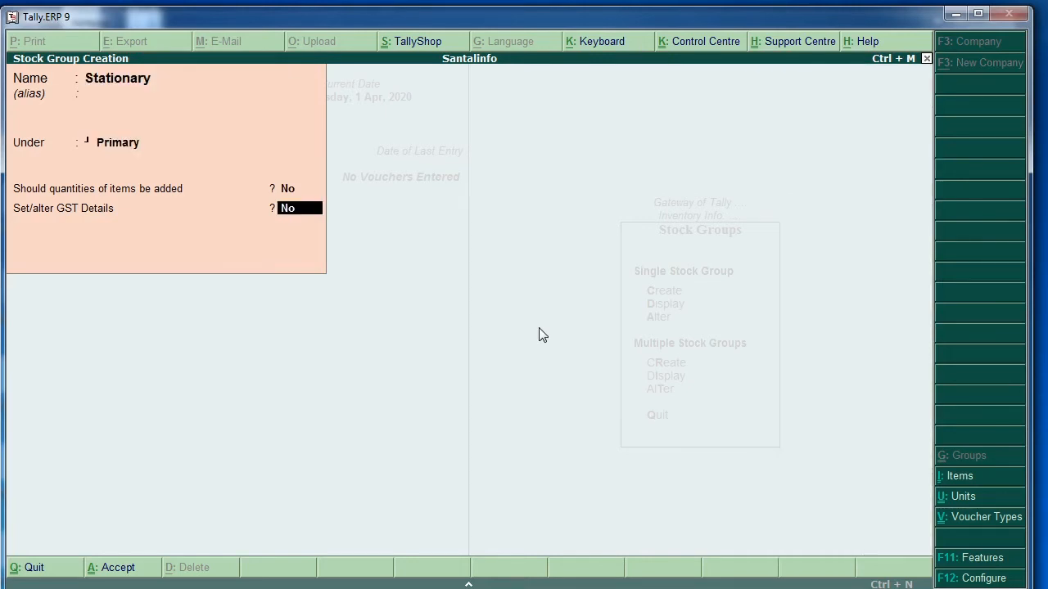
{"action": "key", "text": "Return"}
{"action": "key", "text": "Return"}
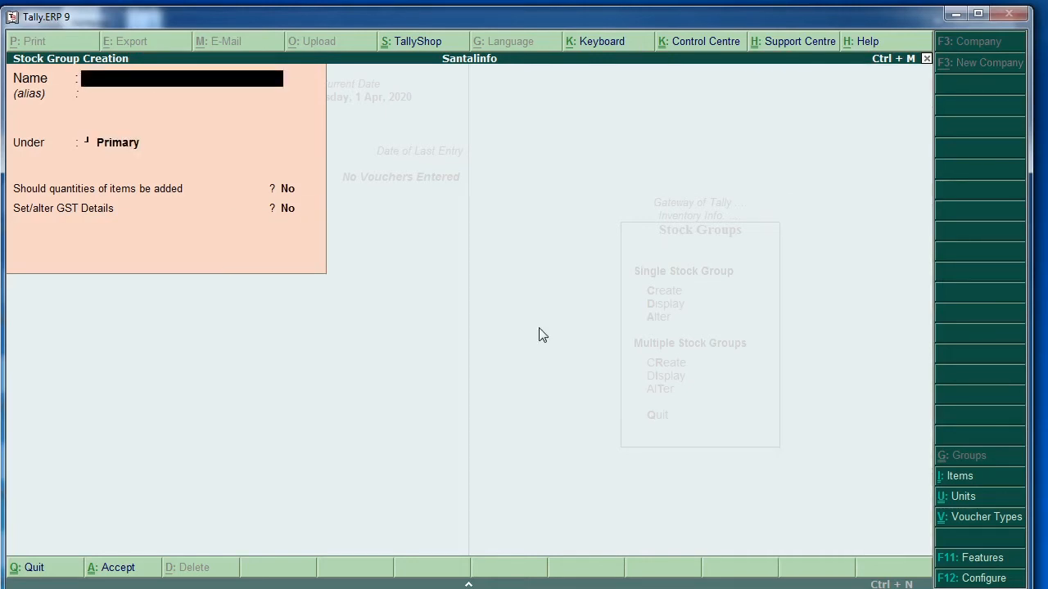
{"action": "key", "text": "Escape"}
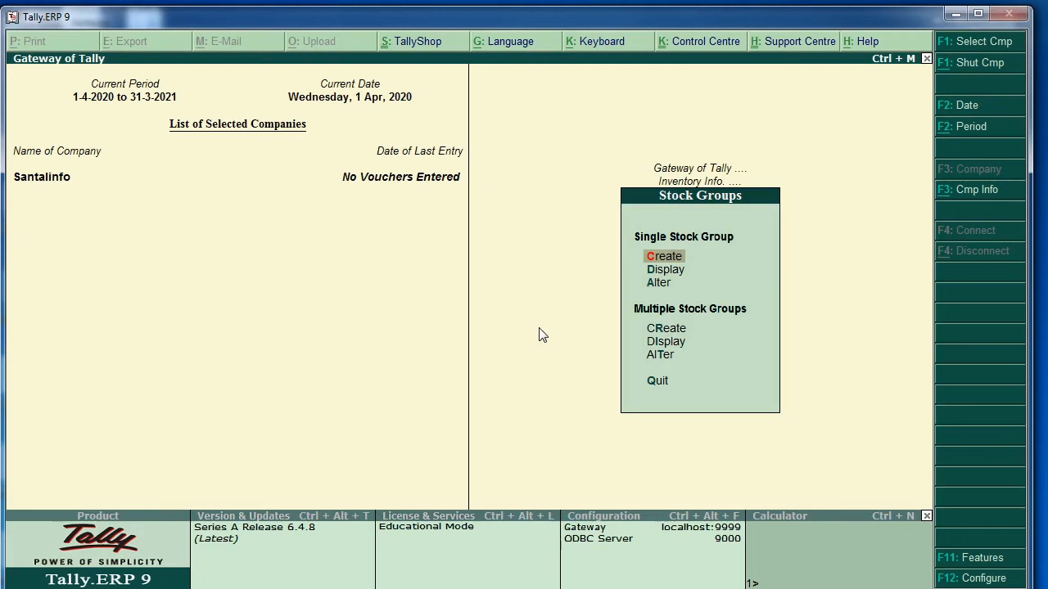
Step: Review the stock groups offered for single display and for alteration, and return to the inventory masters
{"action": "key", "text": "Down"}
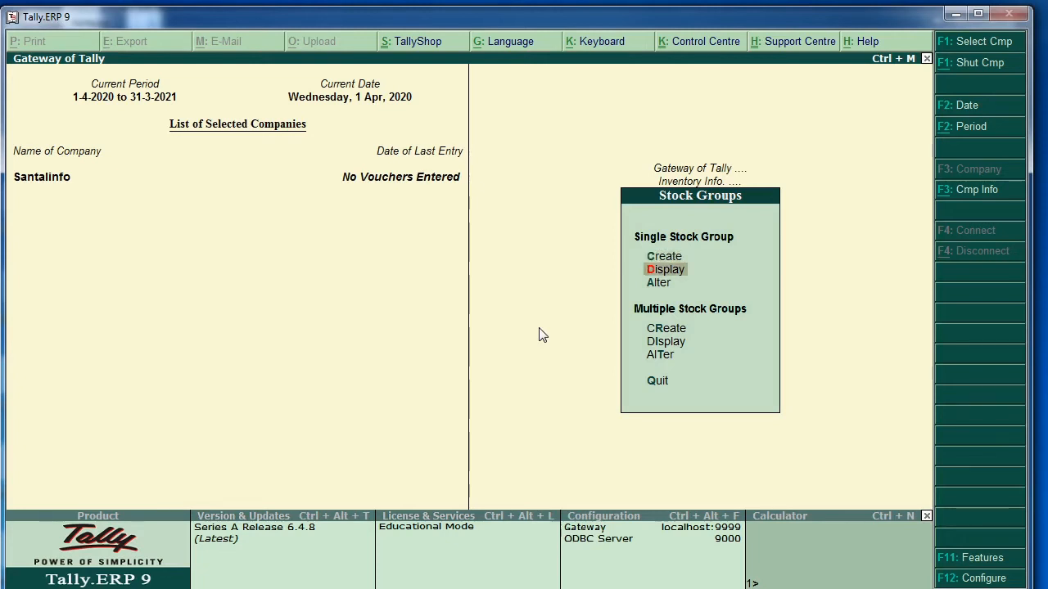
{"action": "key", "text": "Return"}
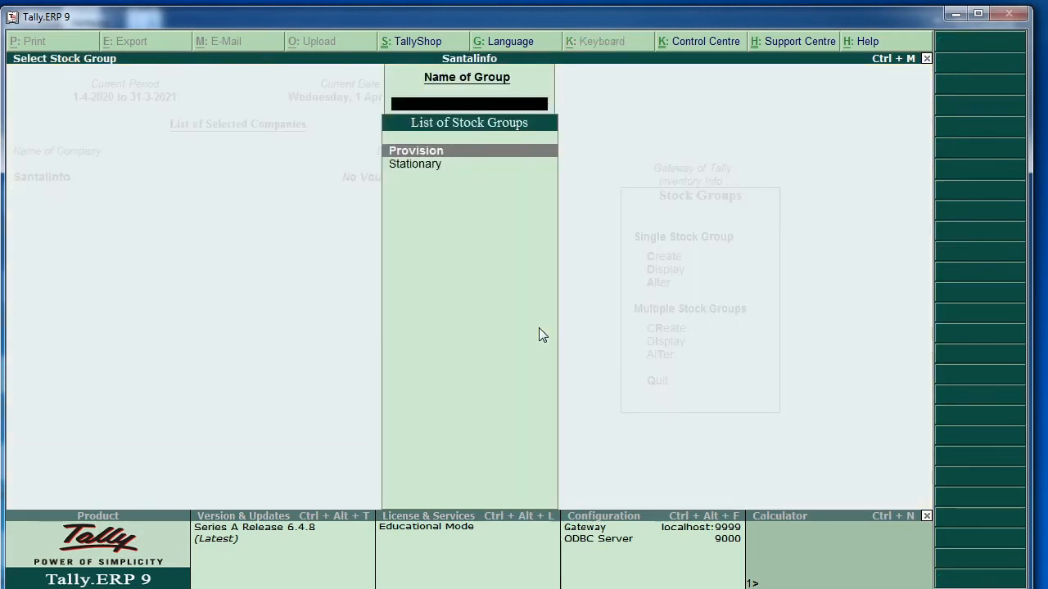
{"action": "key", "text": "Escape"}
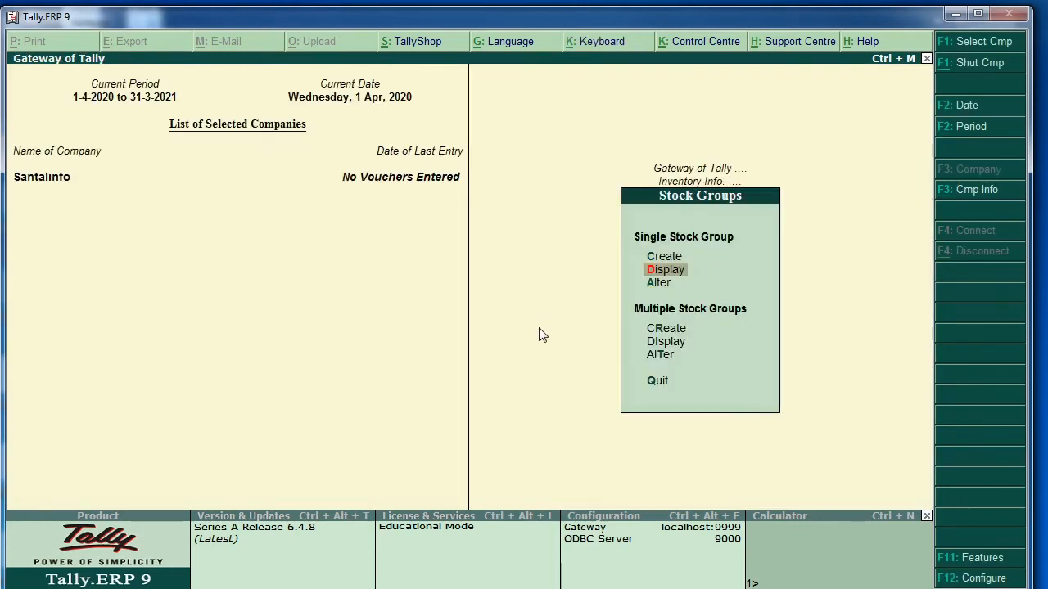
{"action": "key", "text": "Down"}
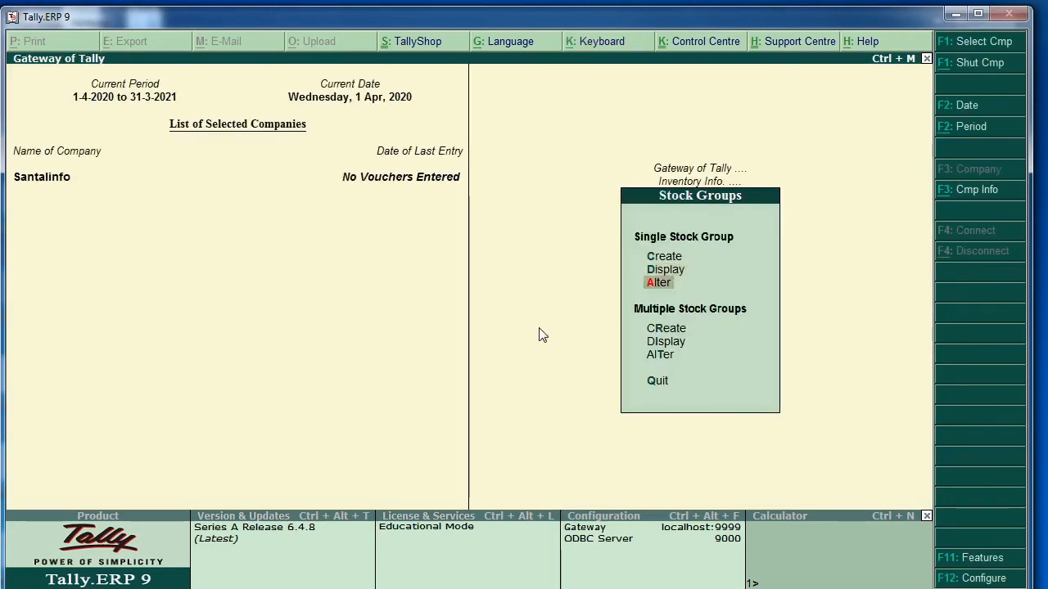
{"action": "key", "text": "Return"}
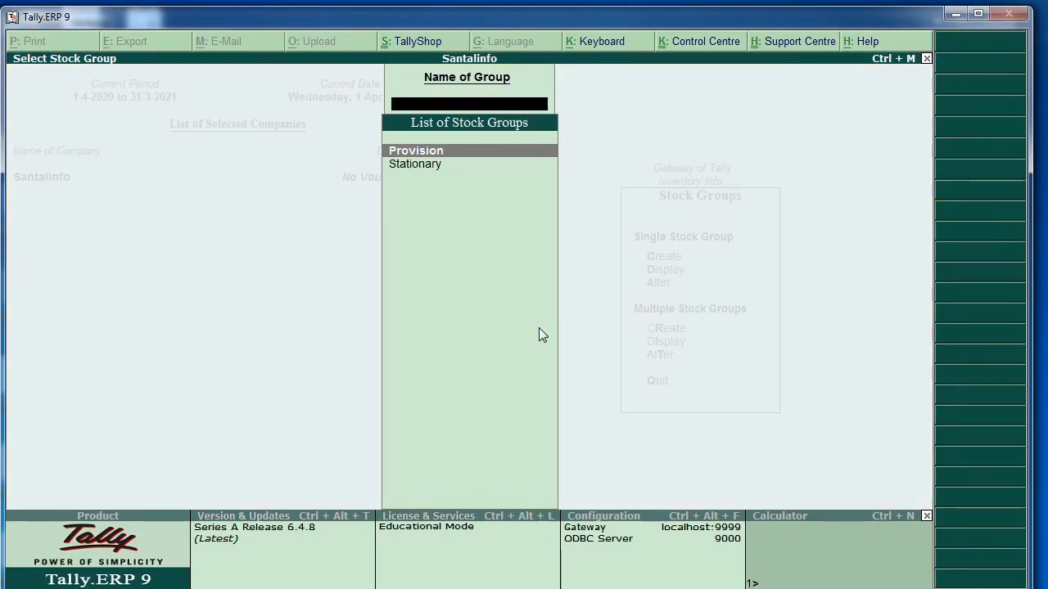
{"action": "key", "text": "Escape"}
{"action": "key", "text": "Escape"}
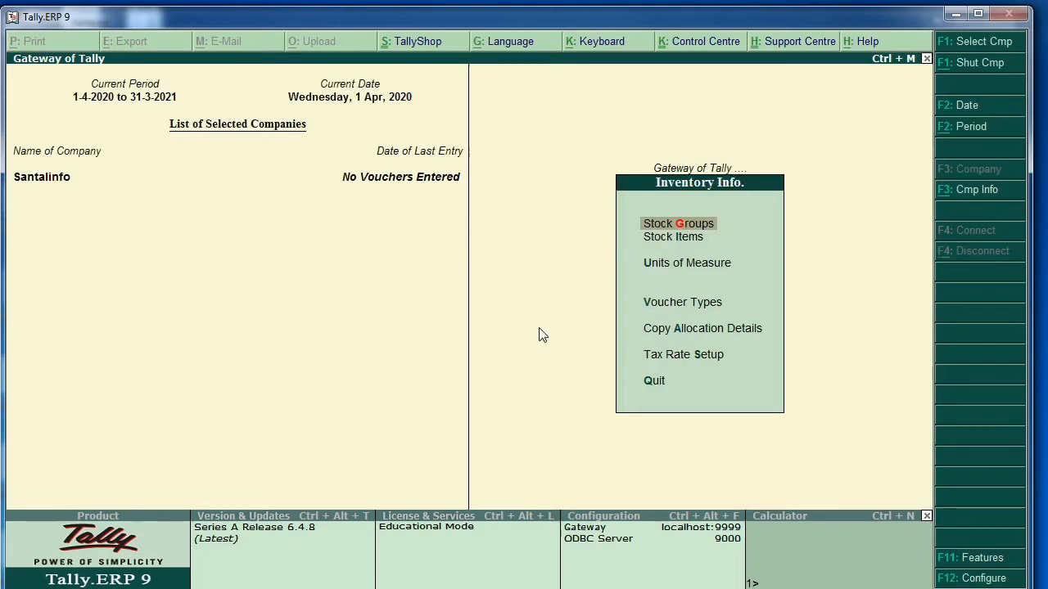
Step: Set Maintain stock categories to Yes in the company's inventory features, accept the other settings as they are, and return to the inventory masters
{"action": "key", "text": "F11"}
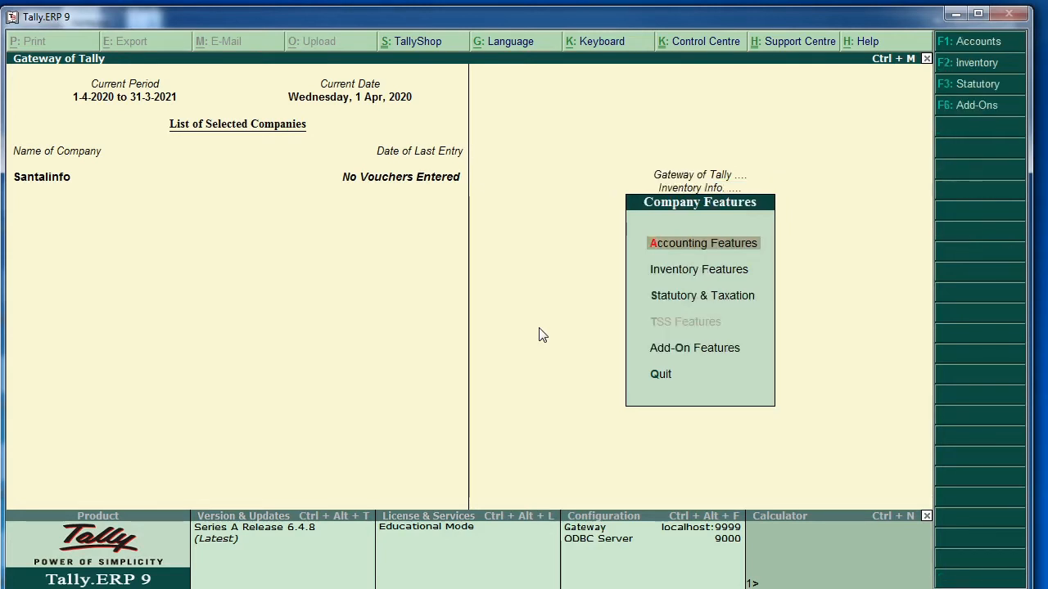
{"action": "key", "text": "Down"}
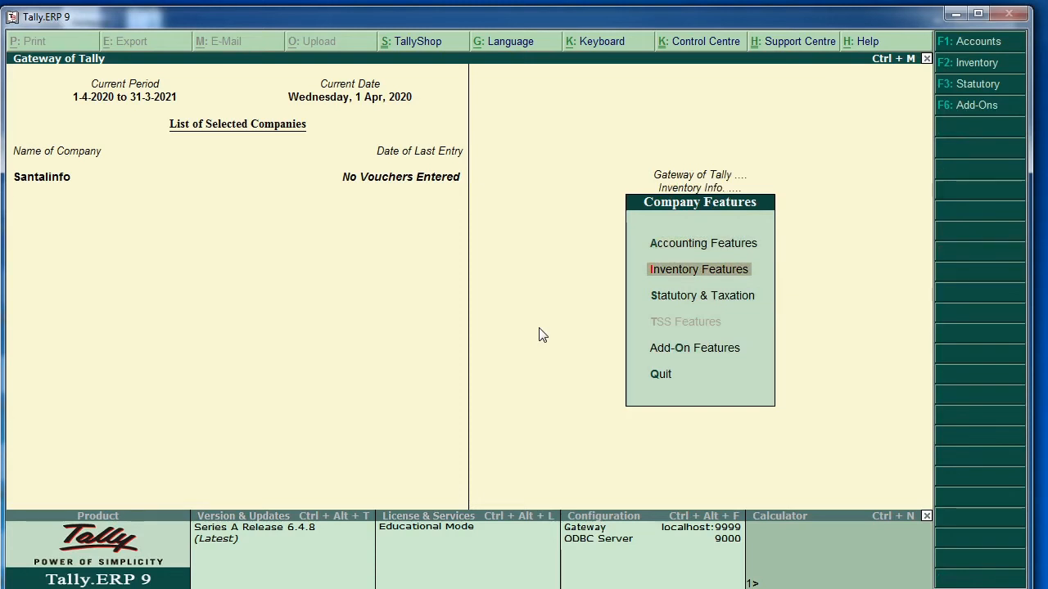
{"action": "key", "text": "Return"}
{"action": "key", "text": "Return"}
{"action": "key", "text": "Return"}
{"action": "key", "text": "Return"}
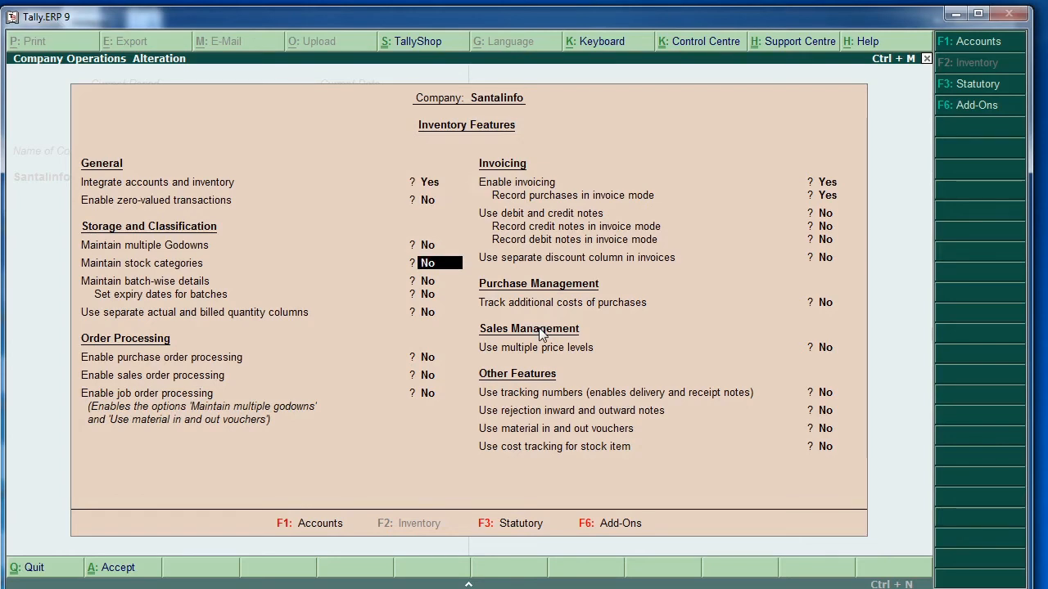
{"action": "type", "text": "y"}
{"action": "key", "text": "Return"}
{"action": "key", "text": "Return"}
{"action": "key", "text": "Return"}
{"action": "key", "text": "Return"}
{"action": "key", "text": "Return"}
{"action": "key", "text": "Return"}
{"action": "key", "text": "Return"}
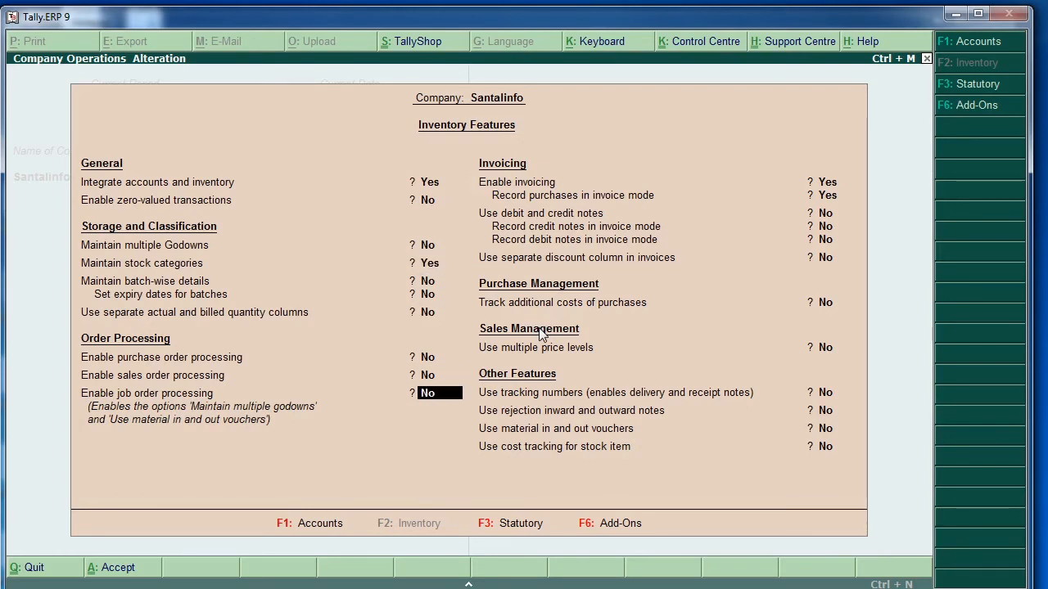
{"action": "key", "text": "Return"}
{"action": "key", "text": "Return"}
{"action": "key", "text": "Return"}
{"action": "key", "text": "Return"}
{"action": "key", "text": "Return"}
{"action": "key", "text": "Return"}
{"action": "key", "text": "Return"}
{"action": "key", "text": "Return"}
{"action": "key", "text": "Return"}
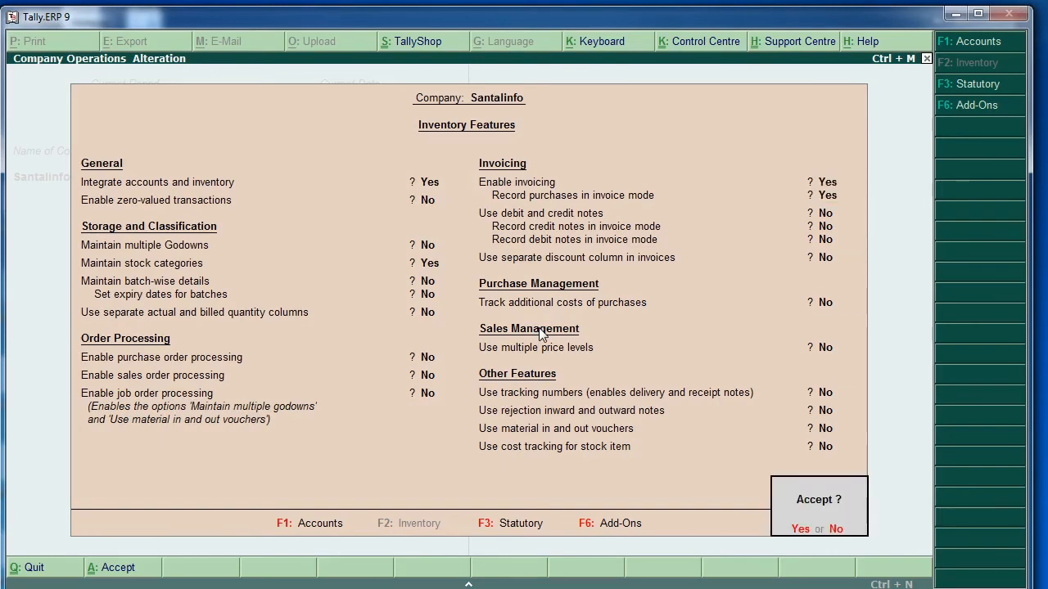
{"action": "key", "text": "Return"}
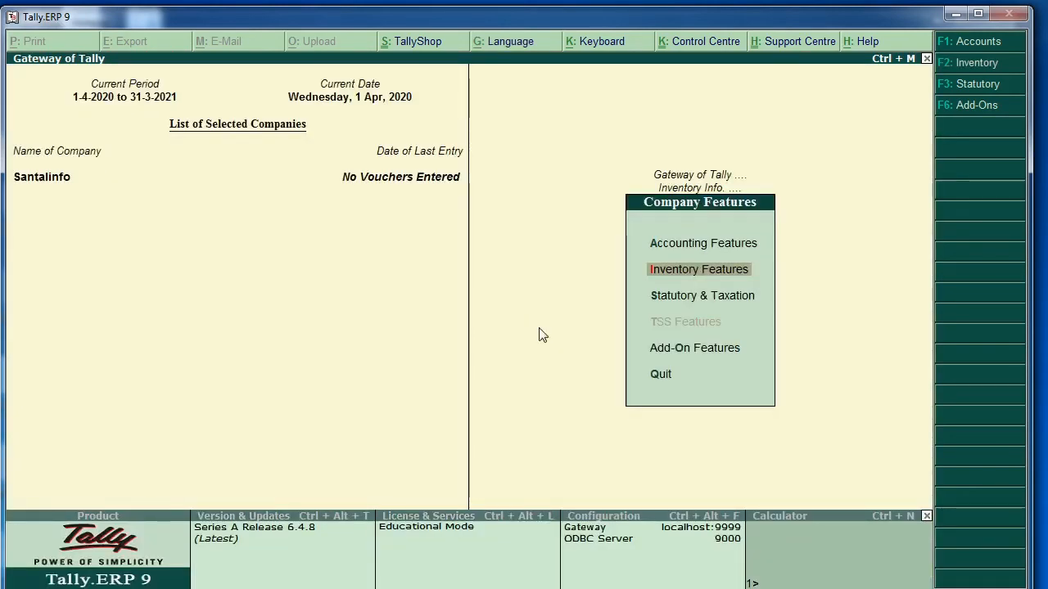
{"action": "key", "text": "Escape"}
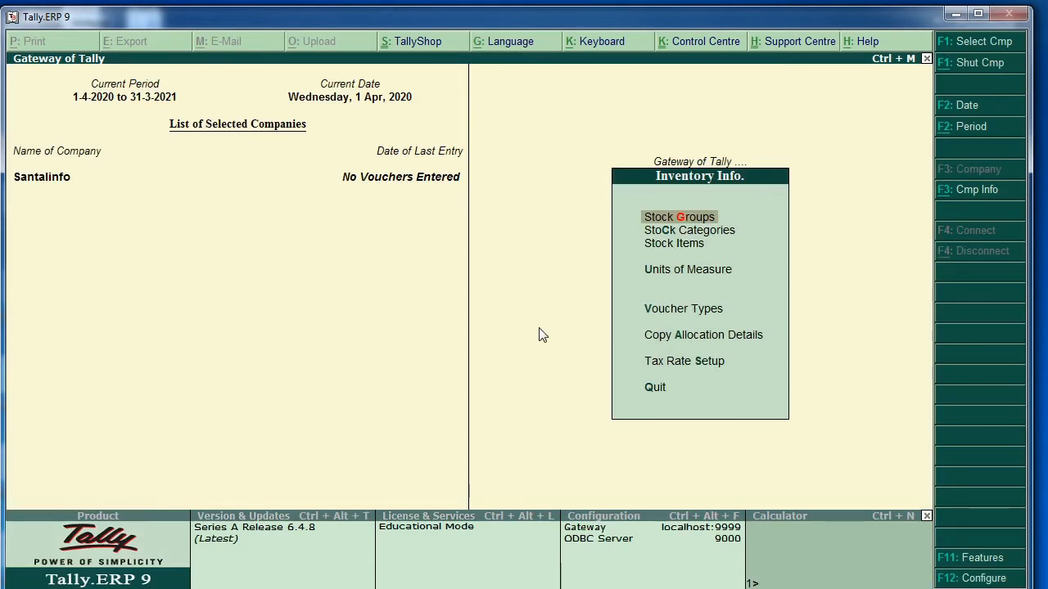
Step: Create a single stock category named Rice under Primary, without an alias
{"action": "key", "text": "Down"}
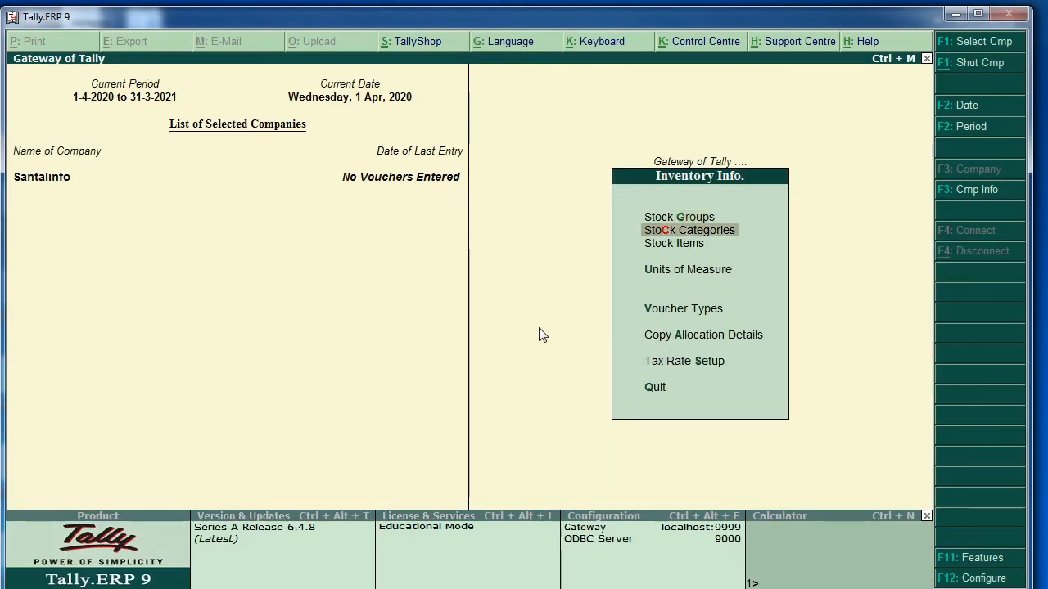
{"action": "key", "text": "Return"}
{"action": "key", "text": "Return"}
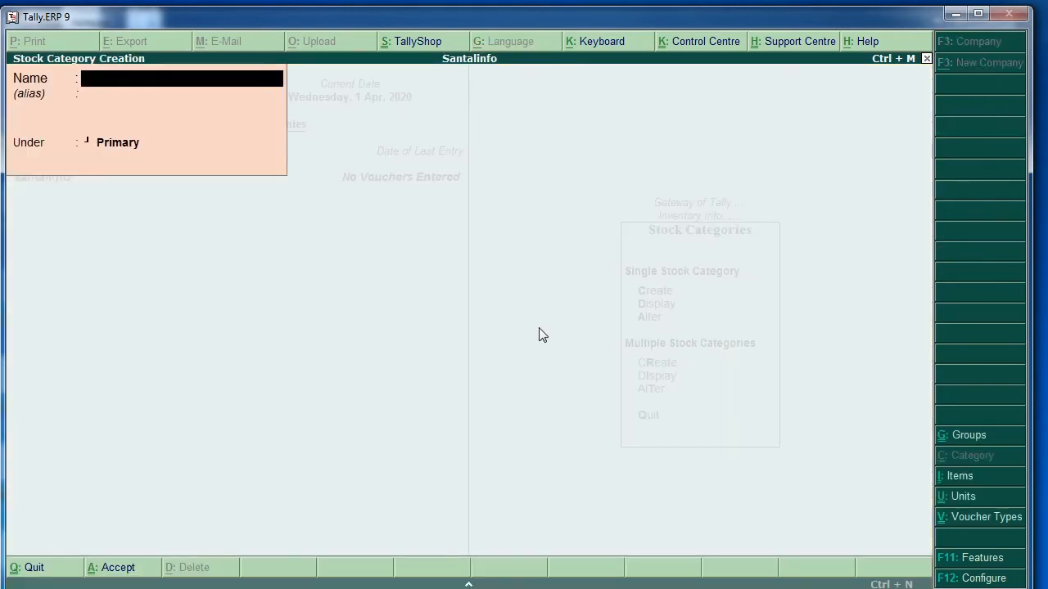
{"action": "type", "text": "Rice"}
{"action": "key", "text": "Return"}
{"action": "key", "text": "Return"}
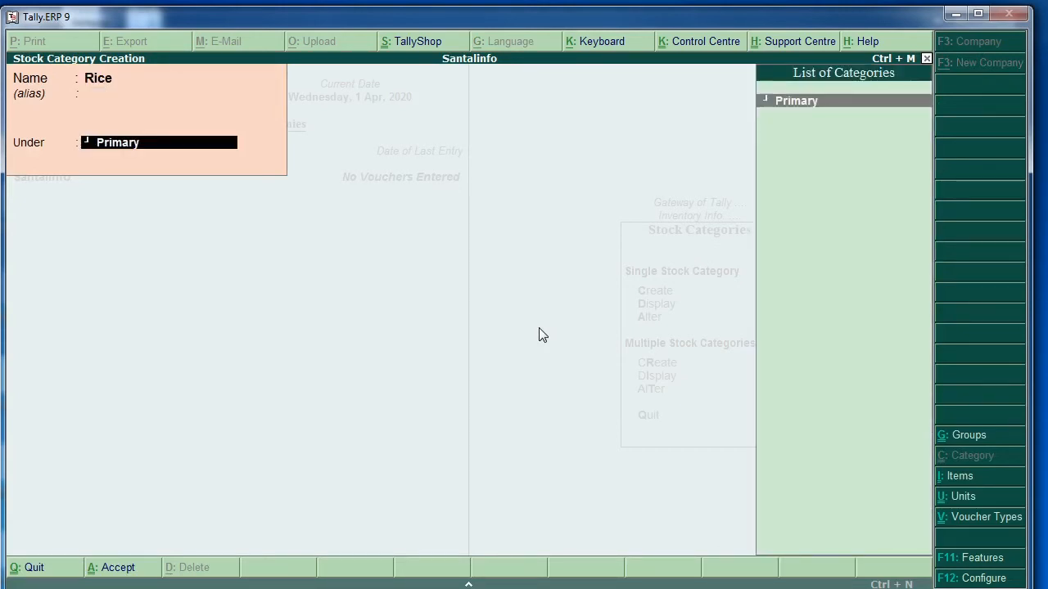
{"action": "key", "text": "Return"}
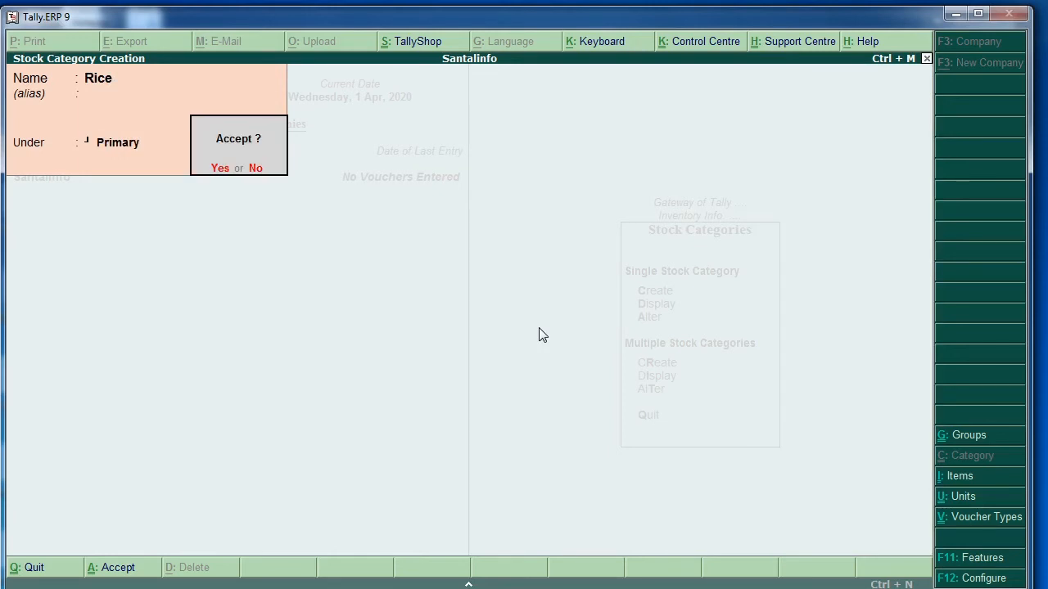
{"action": "key", "text": "Return"}
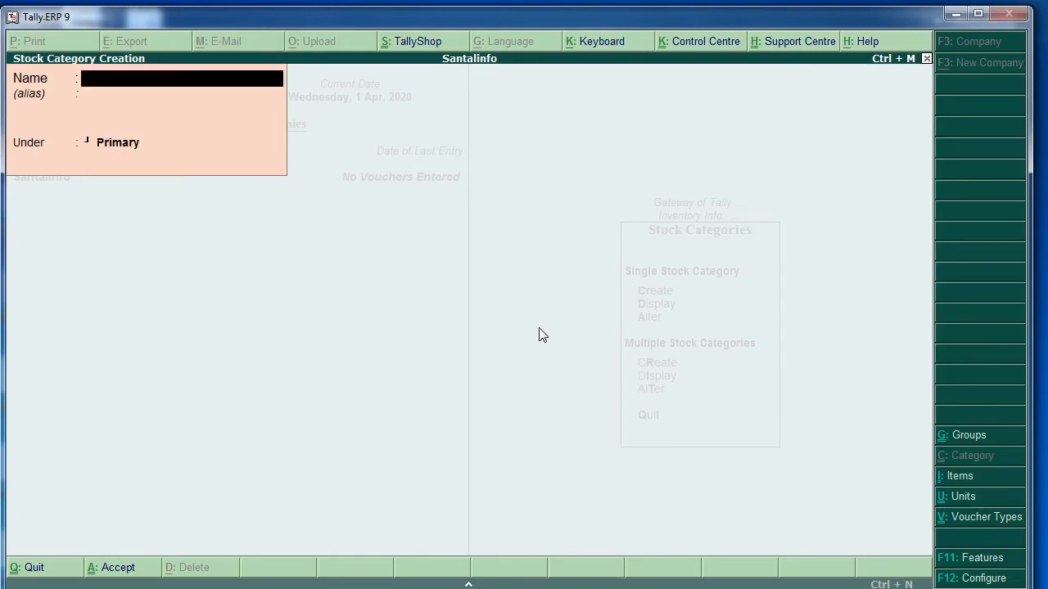
Step: Create a second stock category named Grams under Primary without an alias, and leave stock category creation
{"action": "type", "text": "Grams"}
{"action": "key", "text": "Return"}
{"action": "key", "text": "Return"}
{"action": "key", "text": "Return"}
{"action": "key", "text": "Return"}
{"action": "key", "text": "Escape"}
{"action": "key", "text": "Return"}
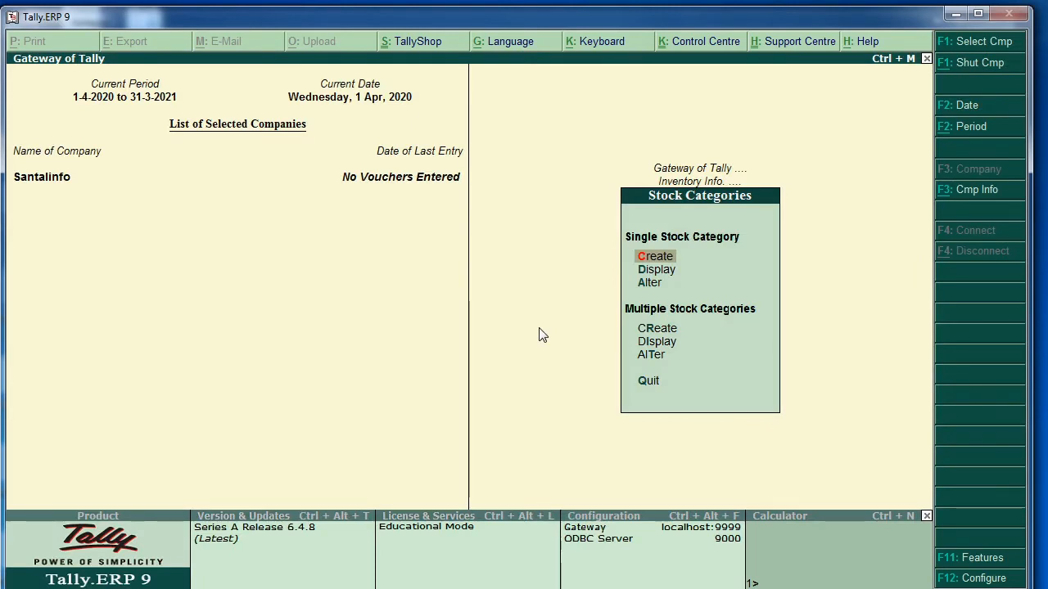
Step: Review the stock categories offered for single display, and return to the inventory masters
{"action": "key", "text": "Down"}
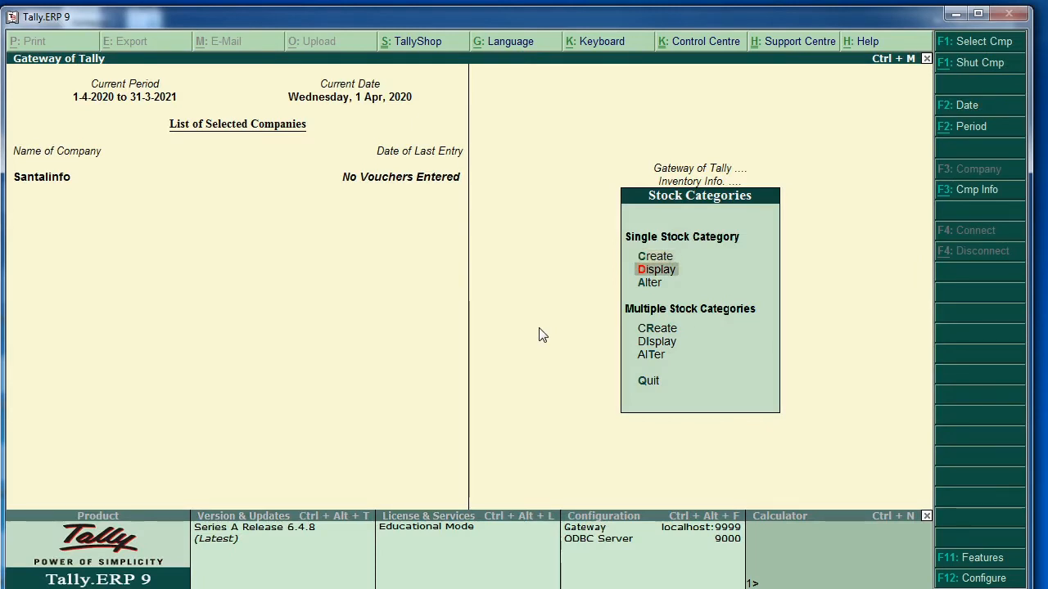
{"action": "key", "text": "Return"}
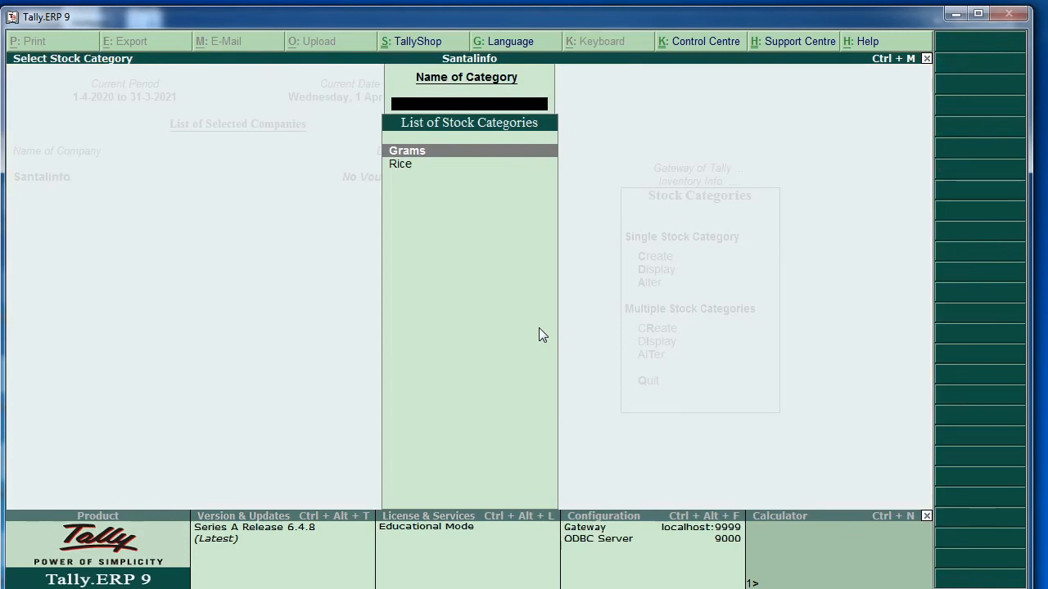
{"action": "key", "text": "Escape"}
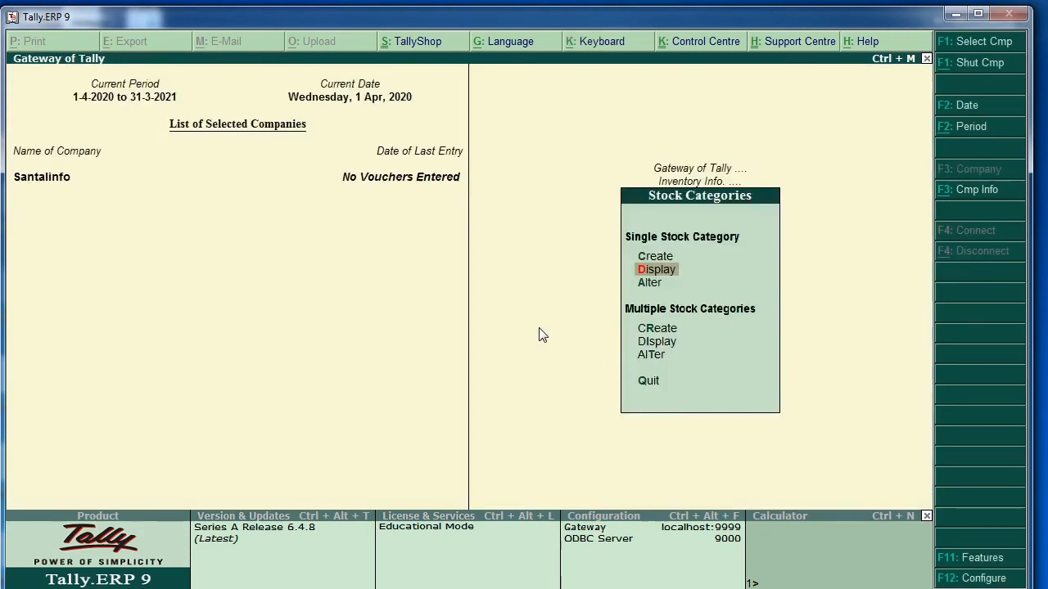
{"action": "key", "text": "Escape"}
Step: Start creating a single stock item named Basmati Rice 1kg, leaving its alias empty
{"action": "key", "text": "Down"}
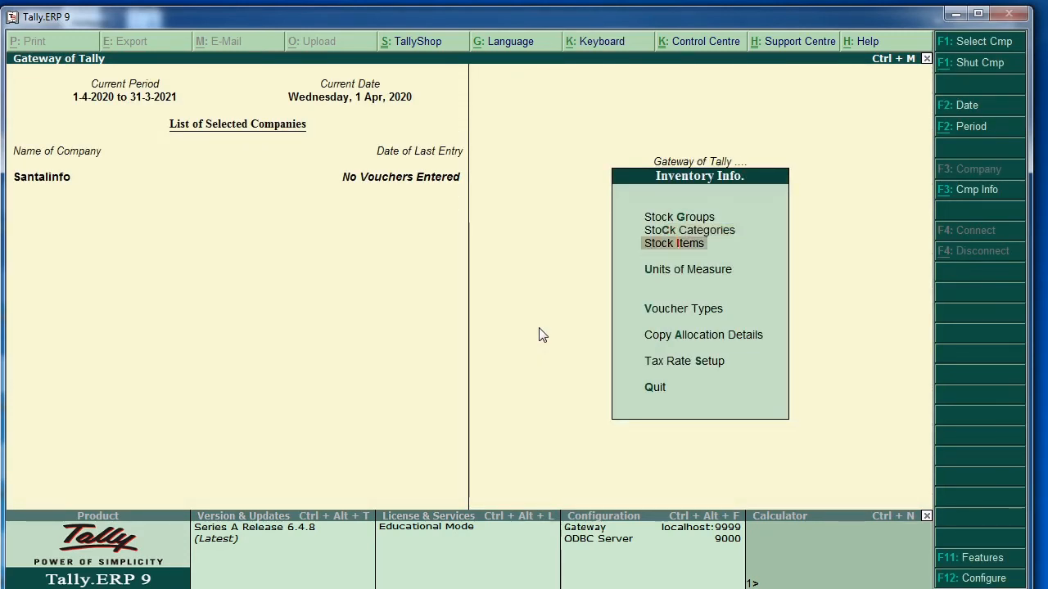
{"action": "key", "text": "Return"}
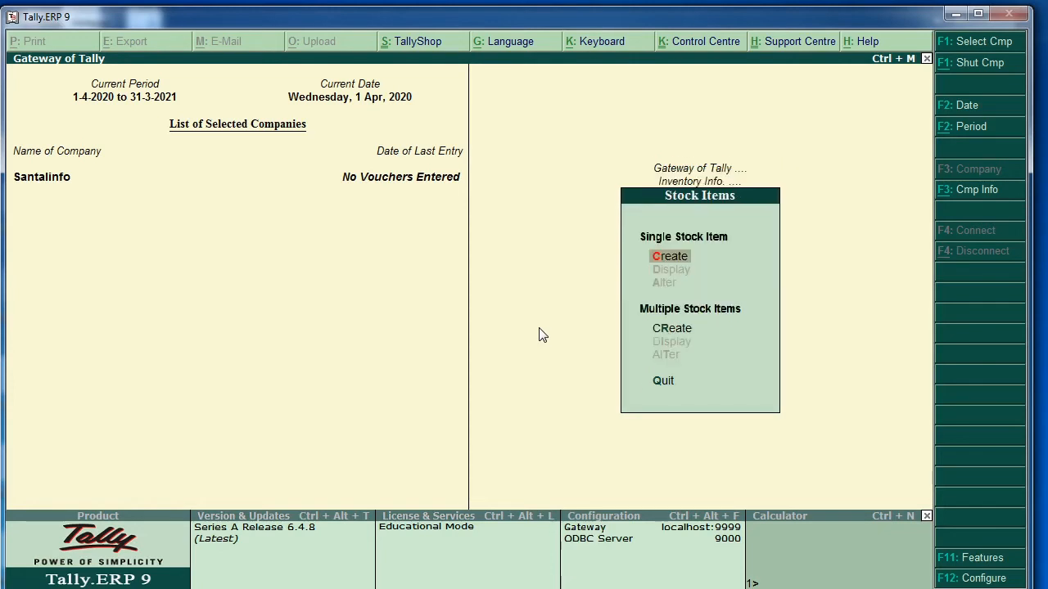
{"action": "key", "text": "Return"}
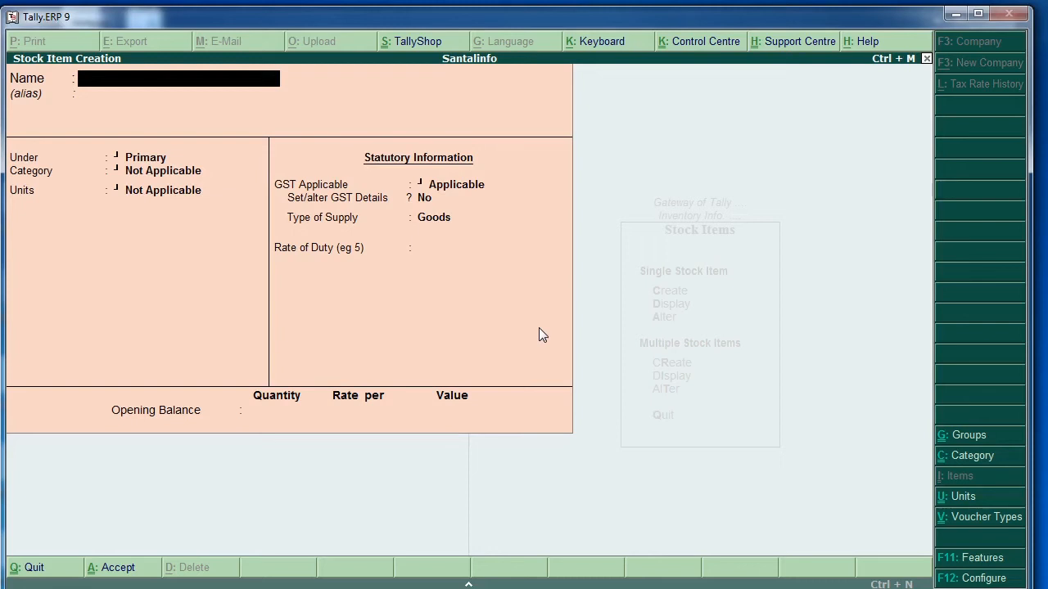
{"action": "type", "text": "Basmati Rice"}
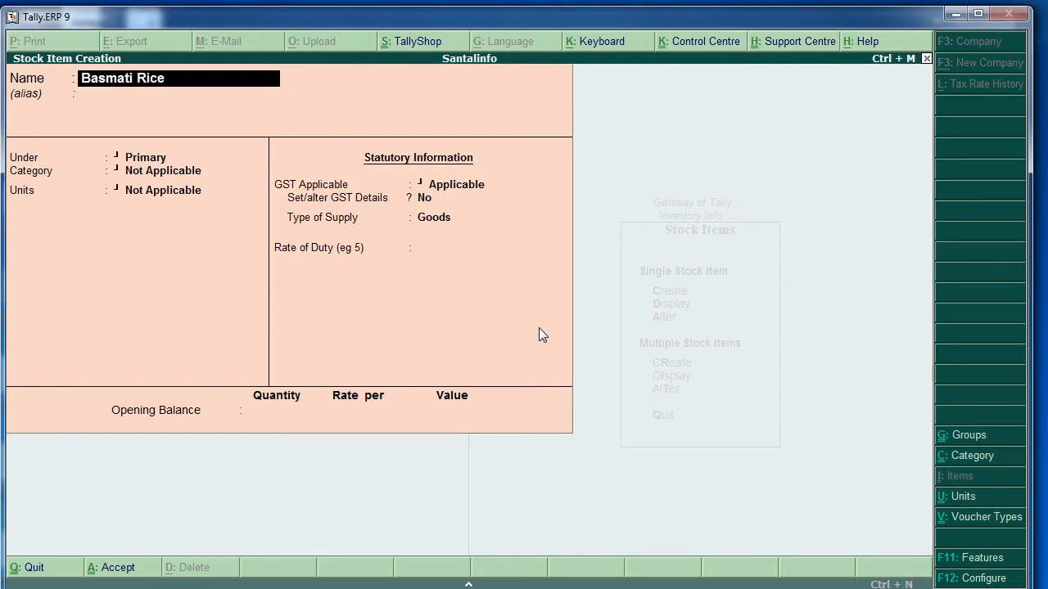
{"action": "type", "text": " 1kg"}
{"action": "key", "text": "Return"}
{"action": "key", "text": "Return"}
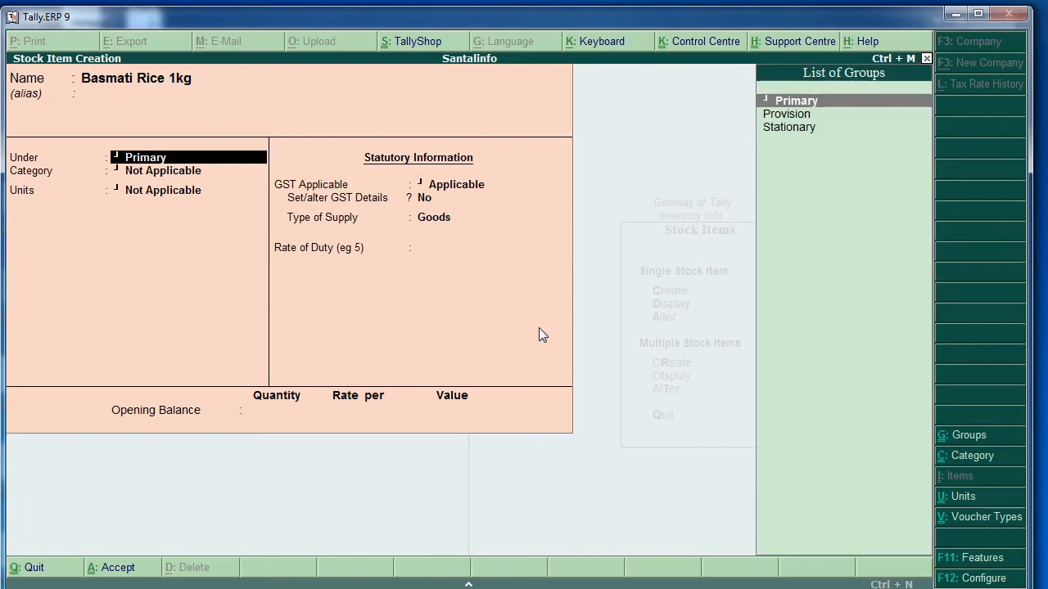
Step: Place the Basmati Rice 1kg item under the stock group Provision and assign it the category Rice
{"action": "key", "text": "Down"}
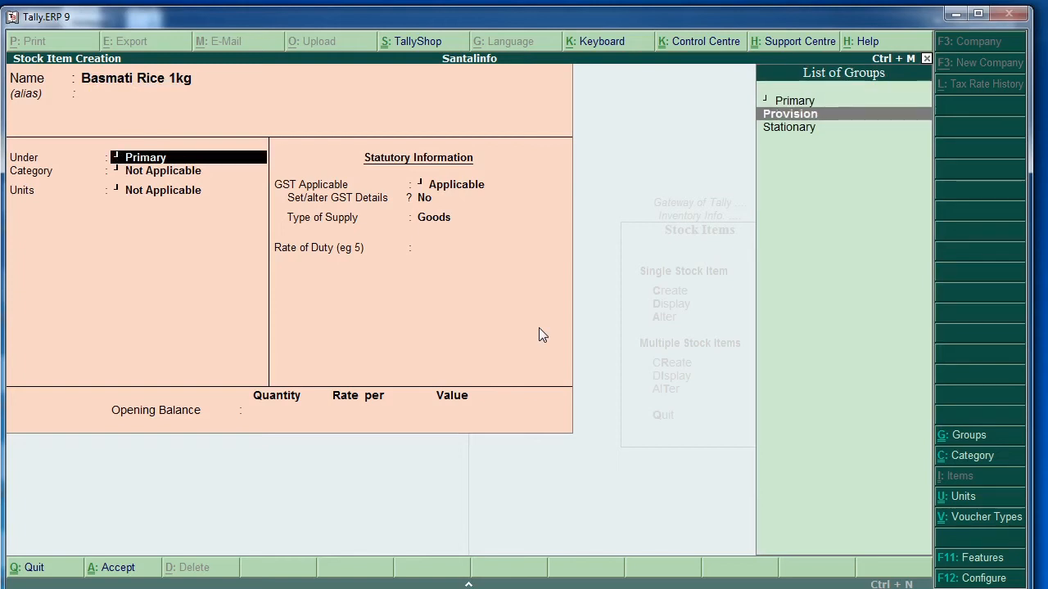
{"action": "key", "text": "Return"}
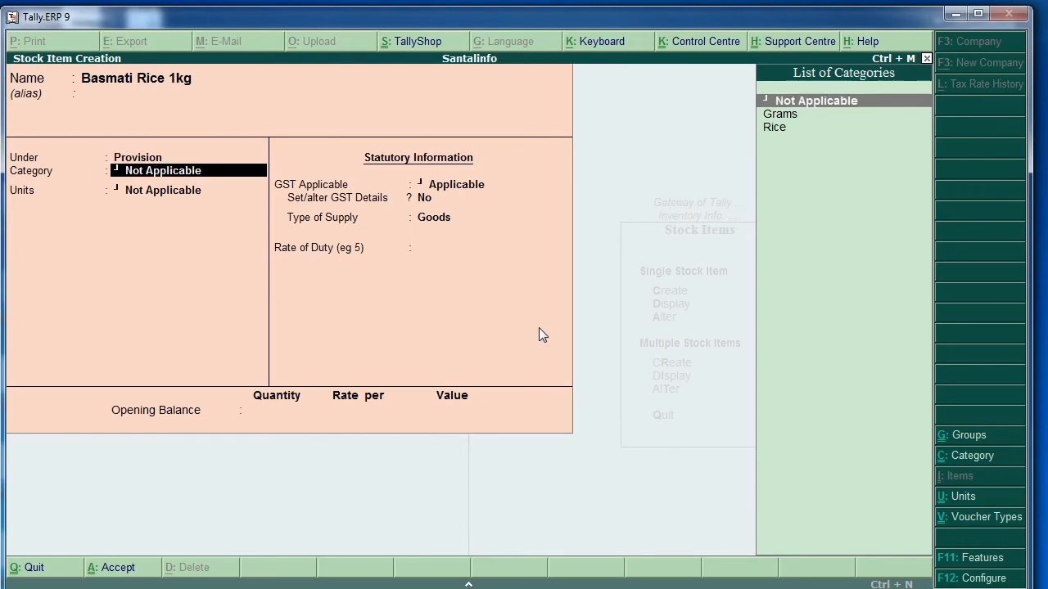
{"action": "key", "text": "Down"}
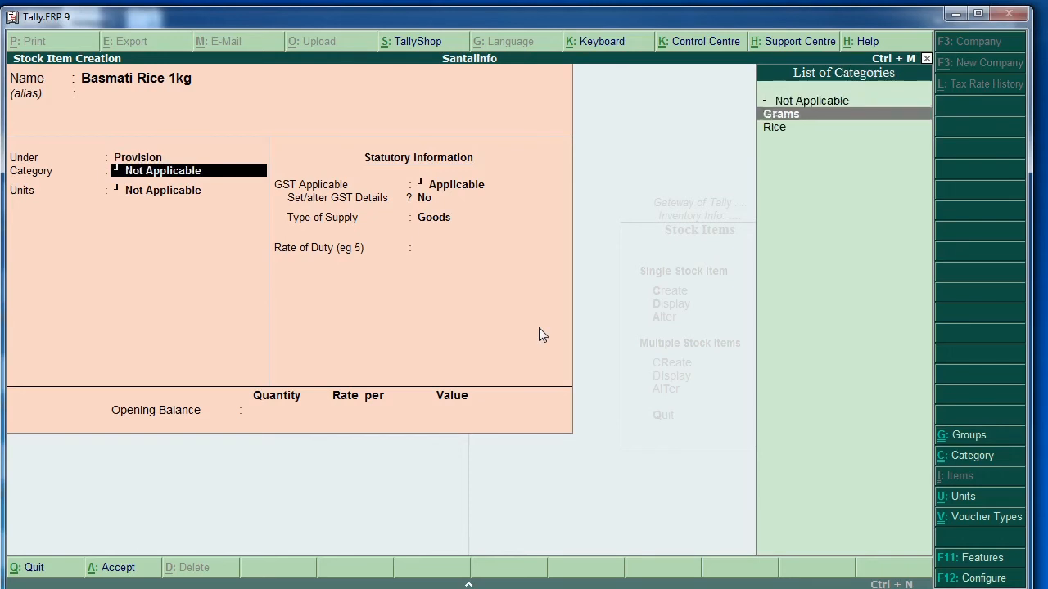
{"action": "key", "text": "Down"}
{"action": "key", "text": "Return"}
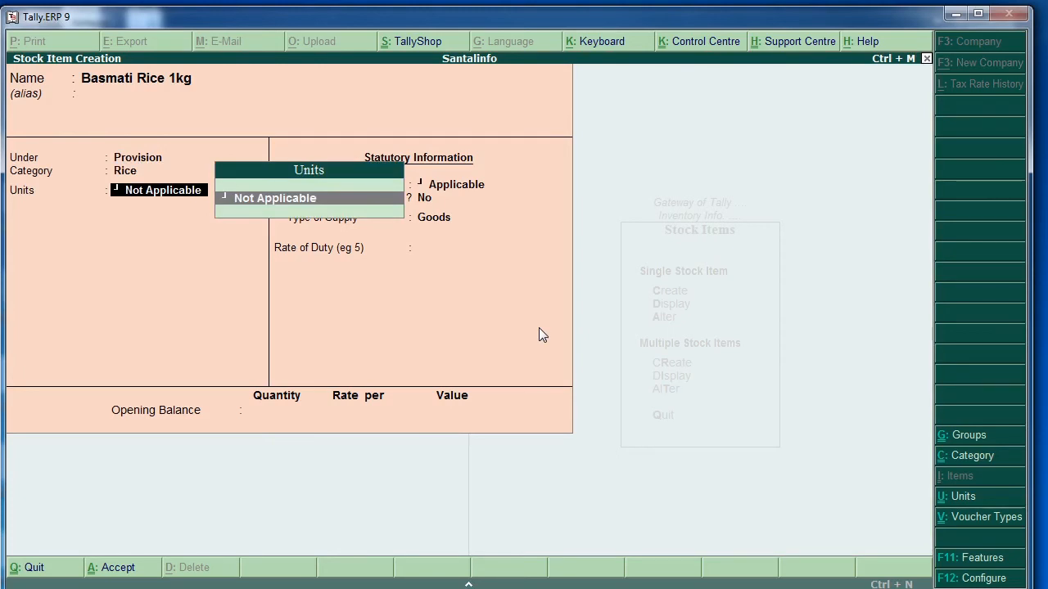
Step: Create a simple unit nos with formal name Numbers, UQC Not Applicable and 0 decimal places as the unit of Basmati Rice 1kg
{"action": "key", "text": "alt+c"}
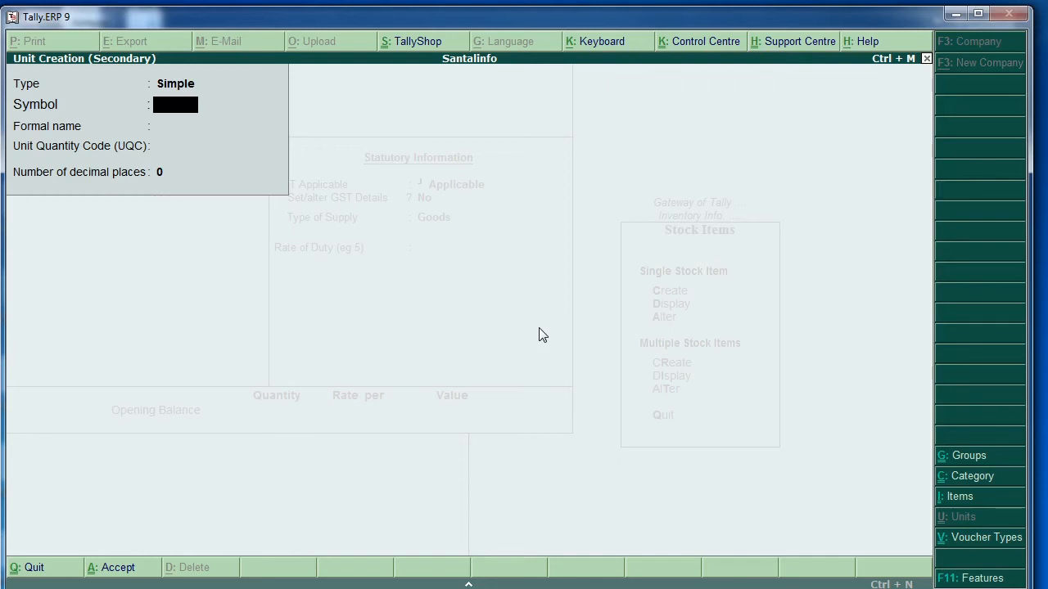
{"action": "type", "text": "nos"}
{"action": "key", "text": "Return"}
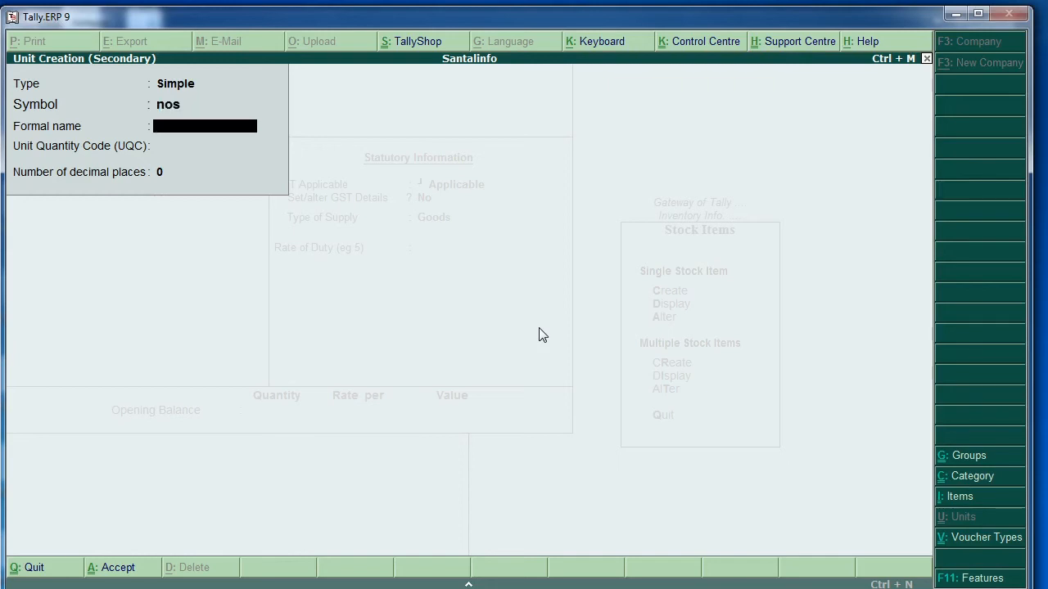
{"action": "type", "text": "Numbers"}
{"action": "key", "text": "Return"}
{"action": "key", "text": "Return"}
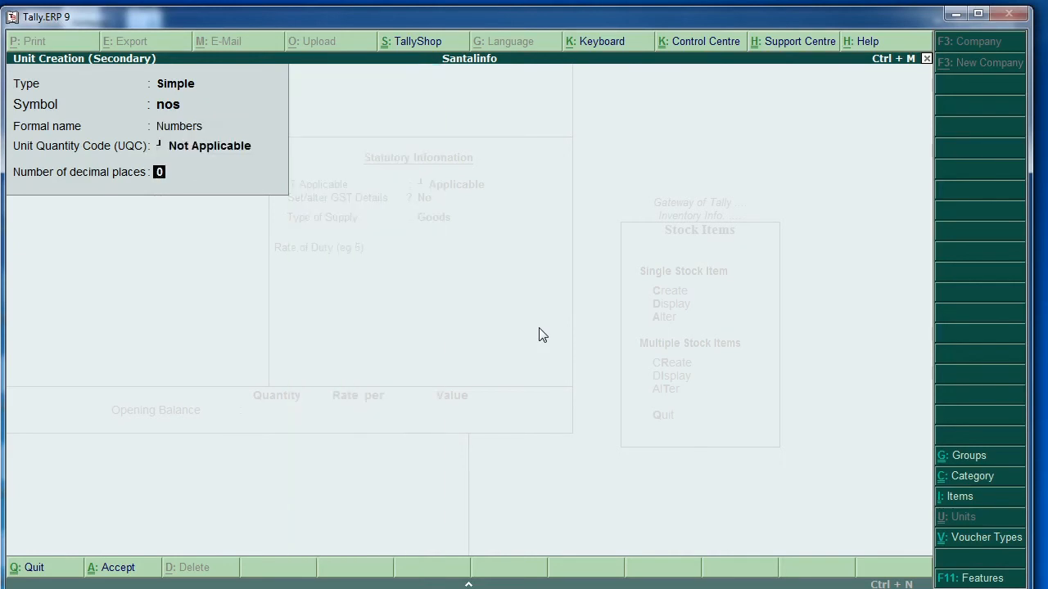
{"action": "key", "text": "Return"}
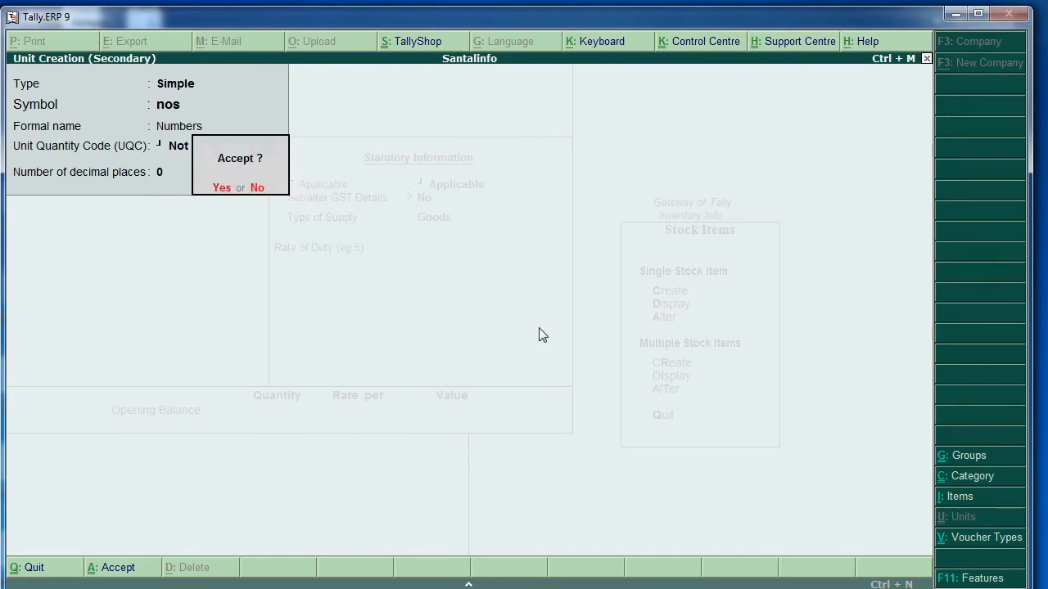
{"action": "key", "text": "Return"}
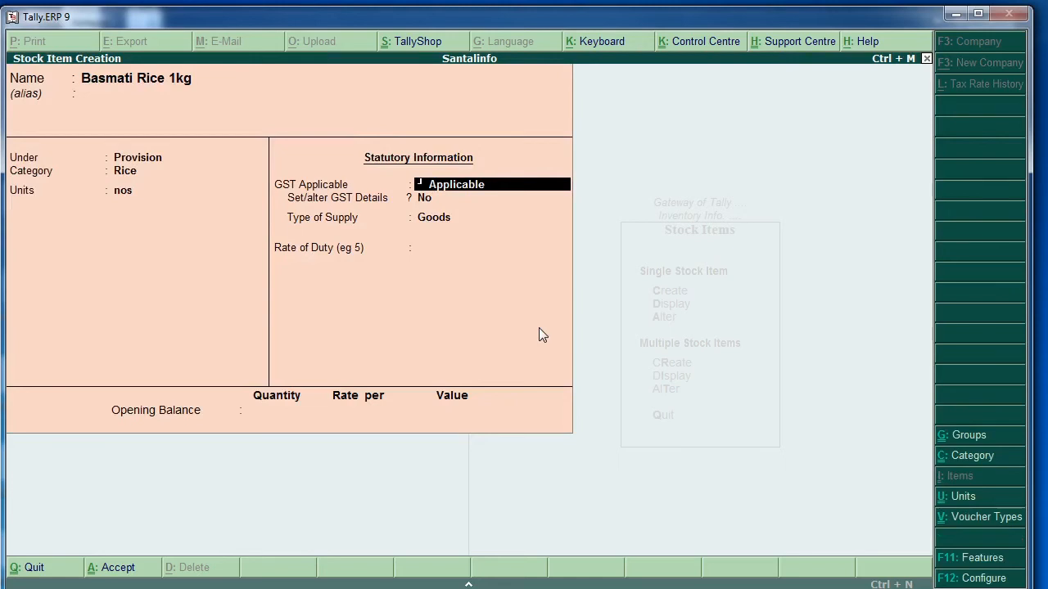
Step: Keep GST Applicable, GST details No, supply type Goods and duty rate 0, leave the opening balance empty, and save the stock item
{"action": "key", "text": "Return"}
{"action": "key", "text": "Return"}
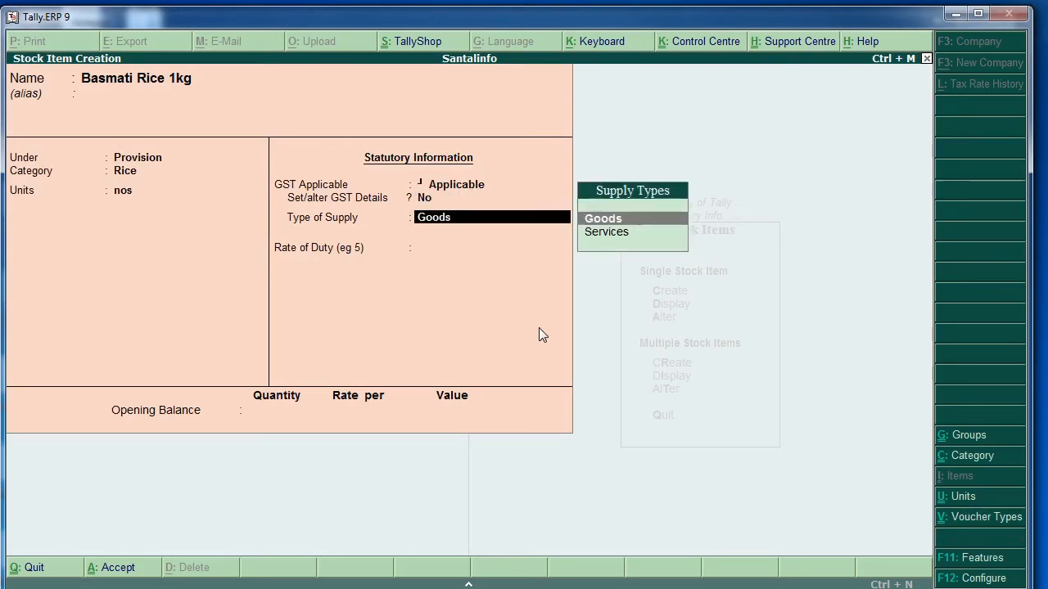
{"action": "key", "text": "Return"}
{"action": "key", "text": "Return"}
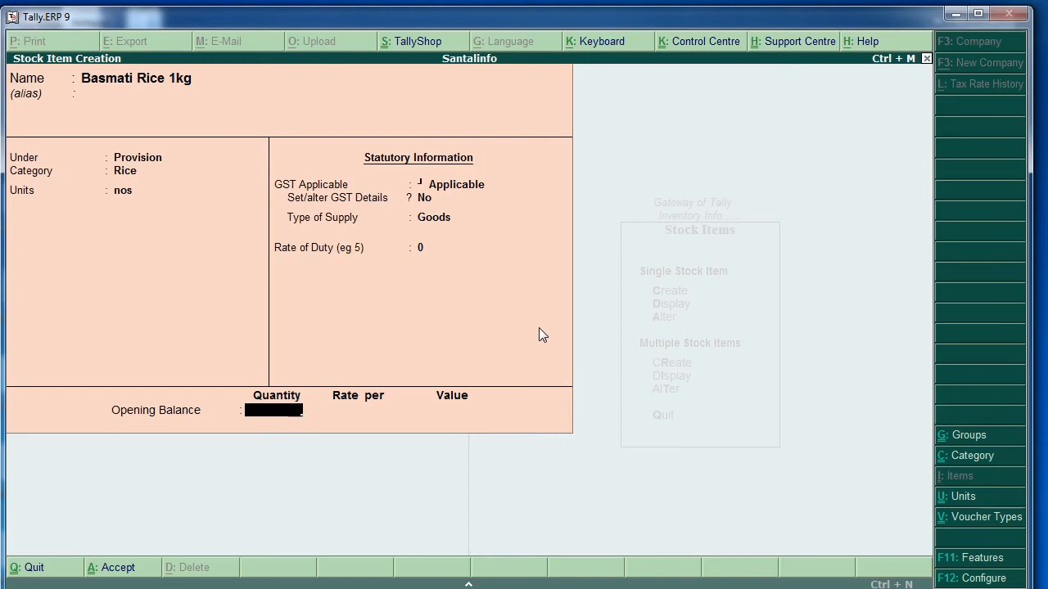
{"action": "key", "text": "Return"}
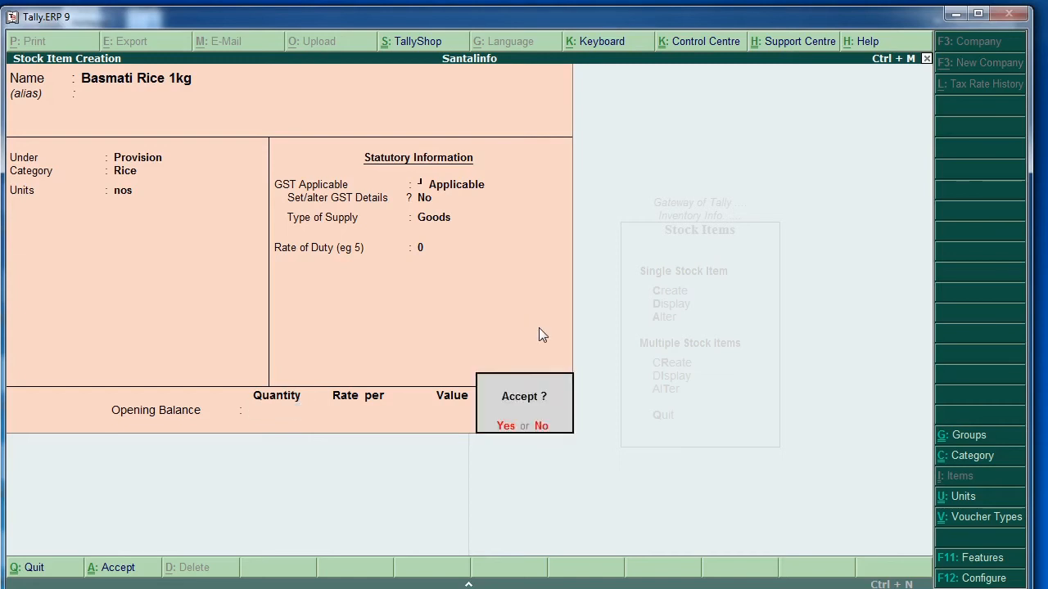
{"action": "key", "text": "y"}
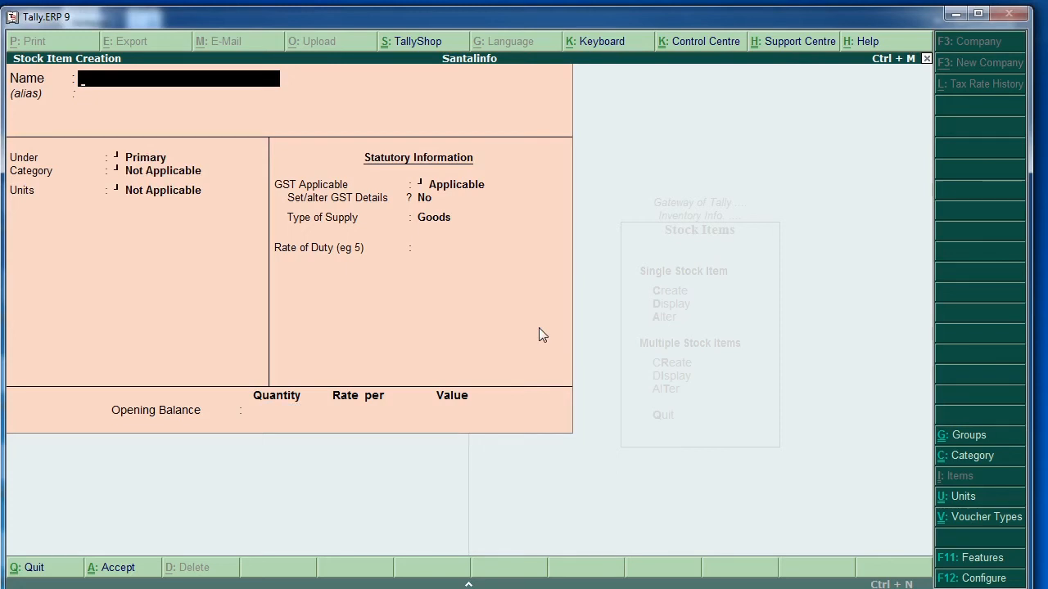
Step: Start a stock item named Basmati Rice 5kg without alias, under the group Provision, with category Rice and unit nos
{"action": "type", "text": "Basmati R"}
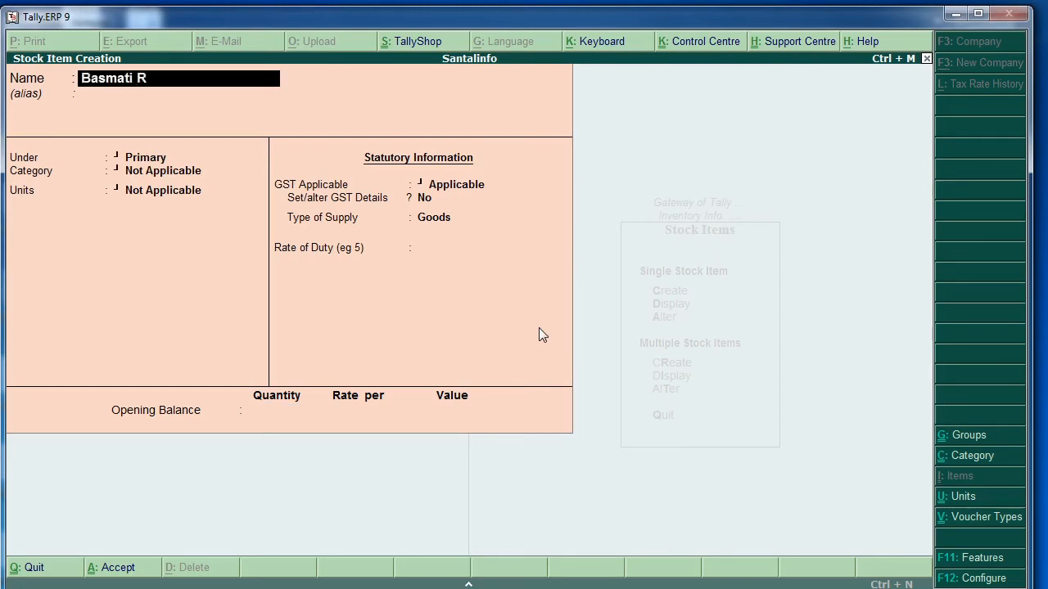
{"action": "type", "text": "ice 5kg"}
{"action": "key", "text": "Return"}
{"action": "key", "text": "Return"}
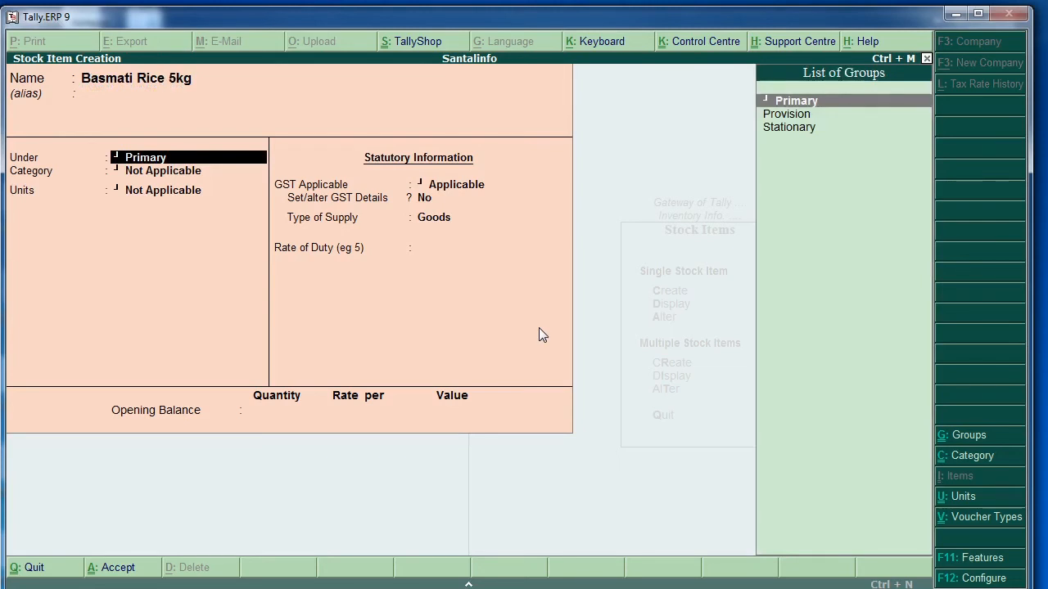
{"action": "key", "text": "Down"}
{"action": "key", "text": "Return"}
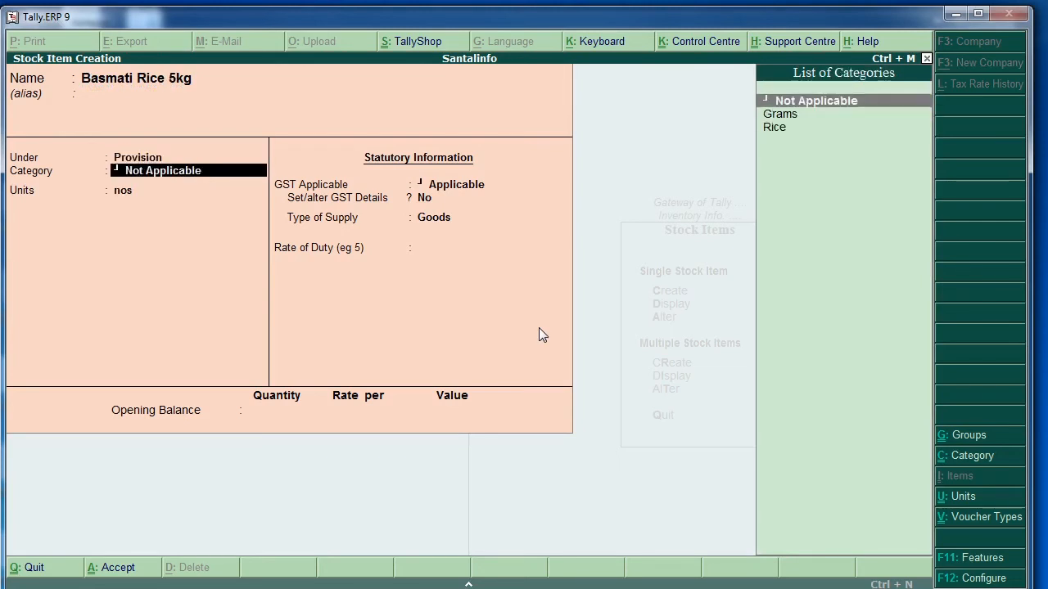
{"action": "key", "text": "Down"}
{"action": "key", "text": "Down"}
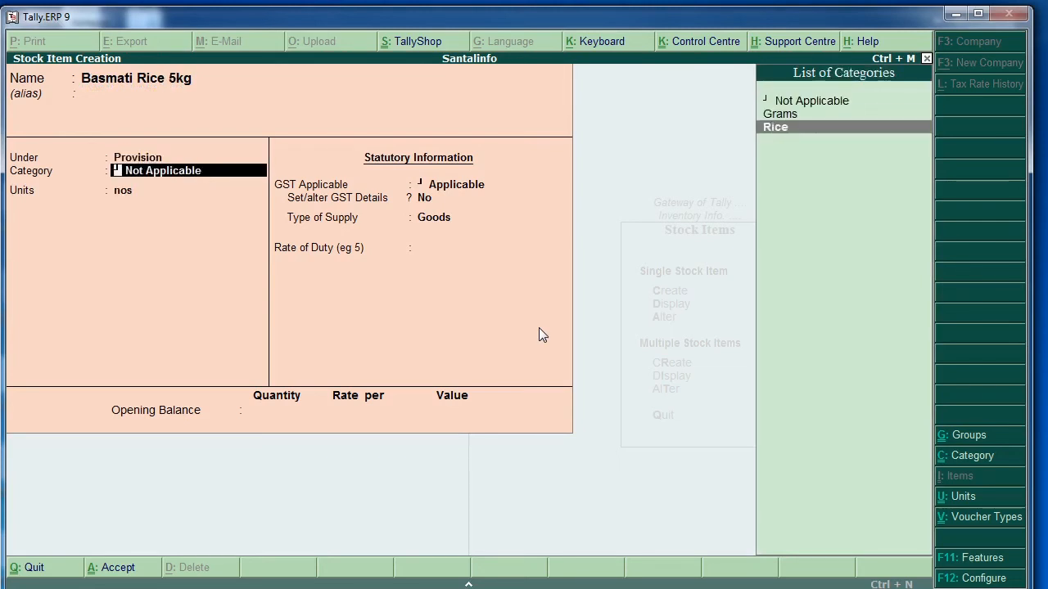
{"action": "key", "text": "Return"}
{"action": "key", "text": "Return"}
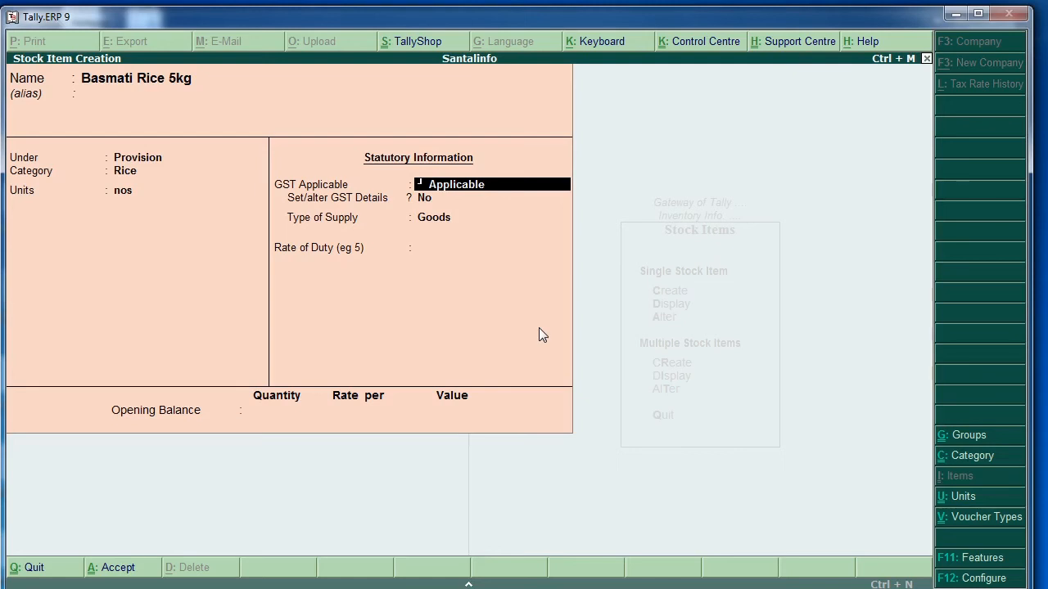
Step: Keep GST Applicable, GST details No and supply type Goods for Basmati Rice 5kg, leave the opening balance empty, and save the item
{"action": "key", "text": "Return"}
{"action": "key", "text": "Return"}
{"action": "key", "text": "Return"}
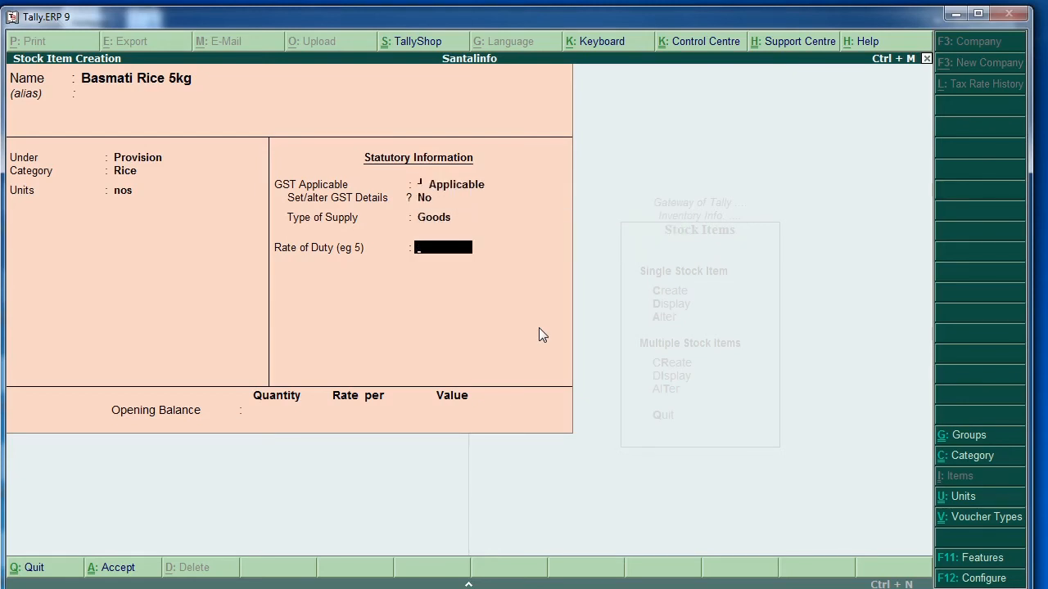
{"action": "key", "text": "Return"}
{"action": "key", "text": "Return"}
{"action": "key", "text": "Return"}
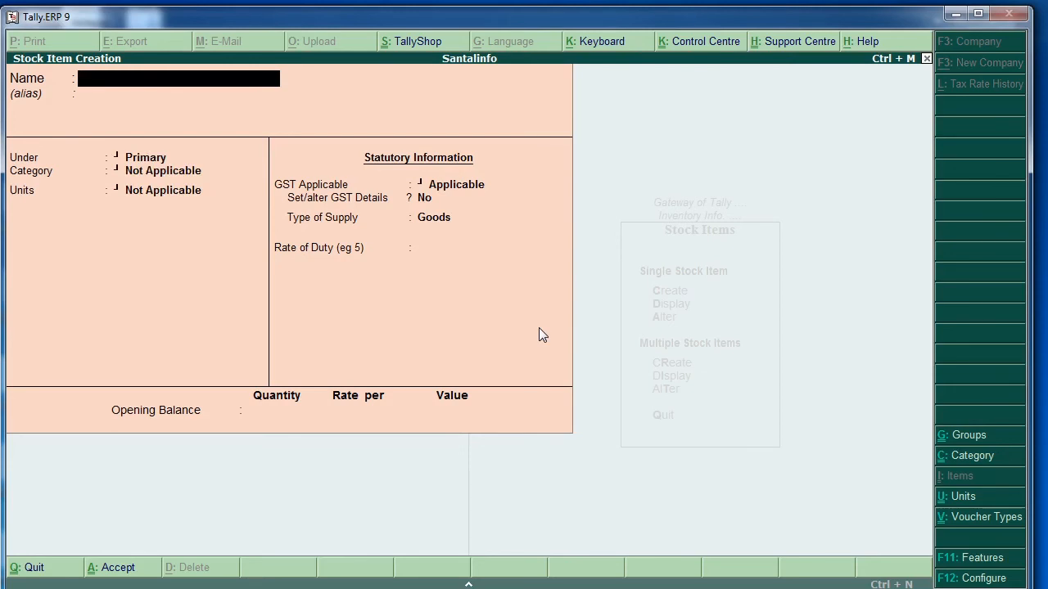
Step: Start a stock item named Orid Dal 1/2kg without alias, under the group Provision and with the category Grams
{"action": "type", "text": "Orid Dal 1/2"}
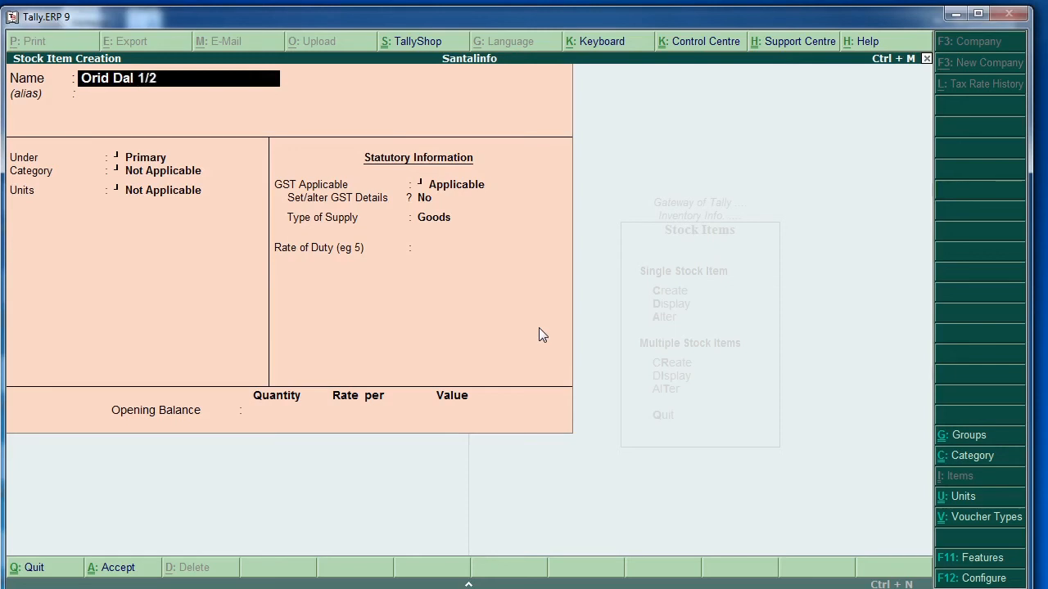
{"action": "type", "text": "kg"}
{"action": "key", "text": "Return"}
{"action": "key", "text": "Return"}
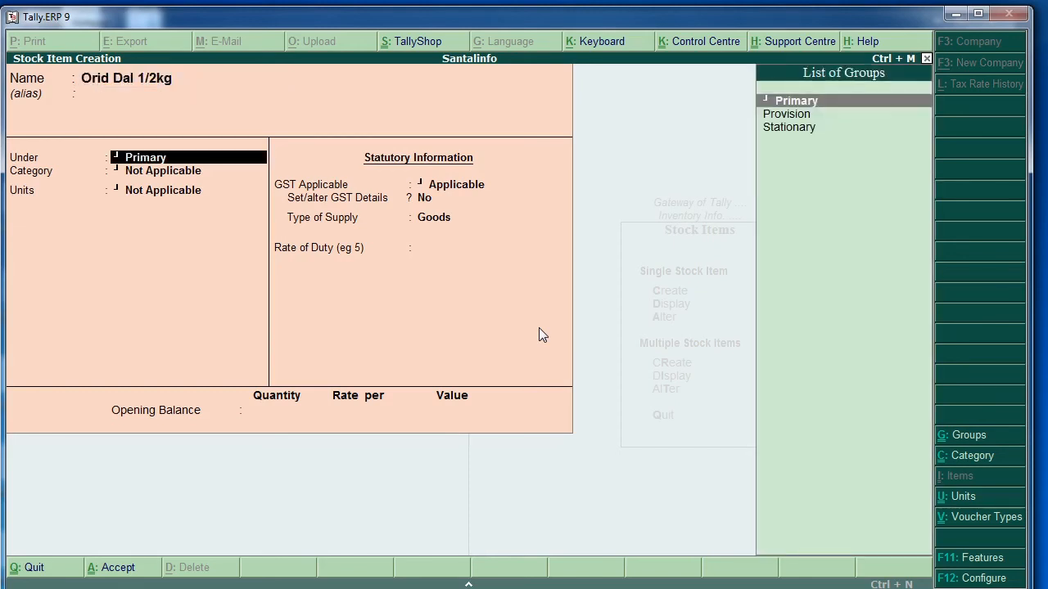
{"action": "key", "text": "Down"}
{"action": "key", "text": "Return"}
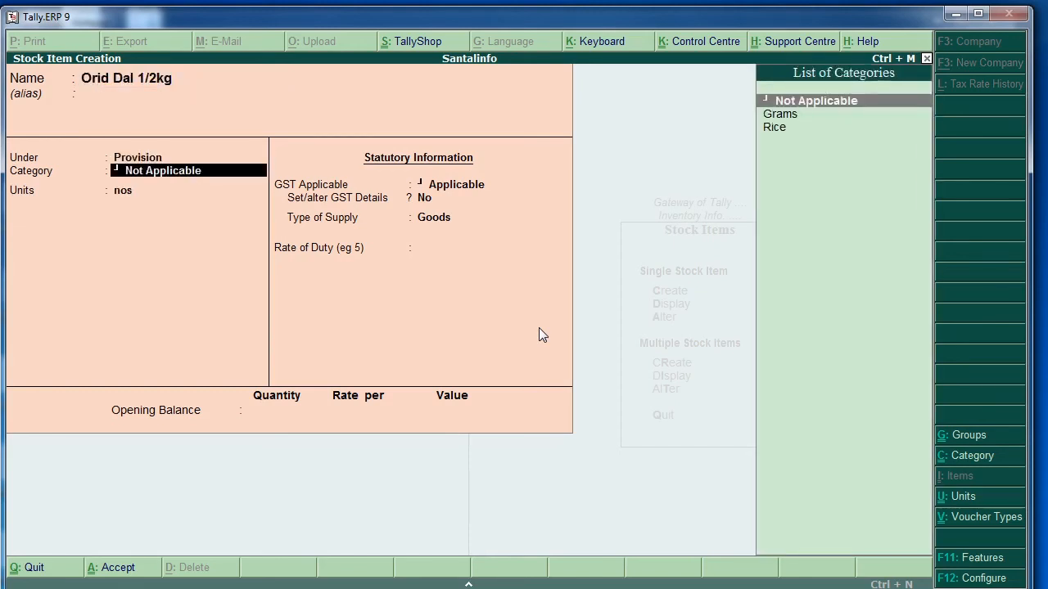
{"action": "key", "text": "Down"}
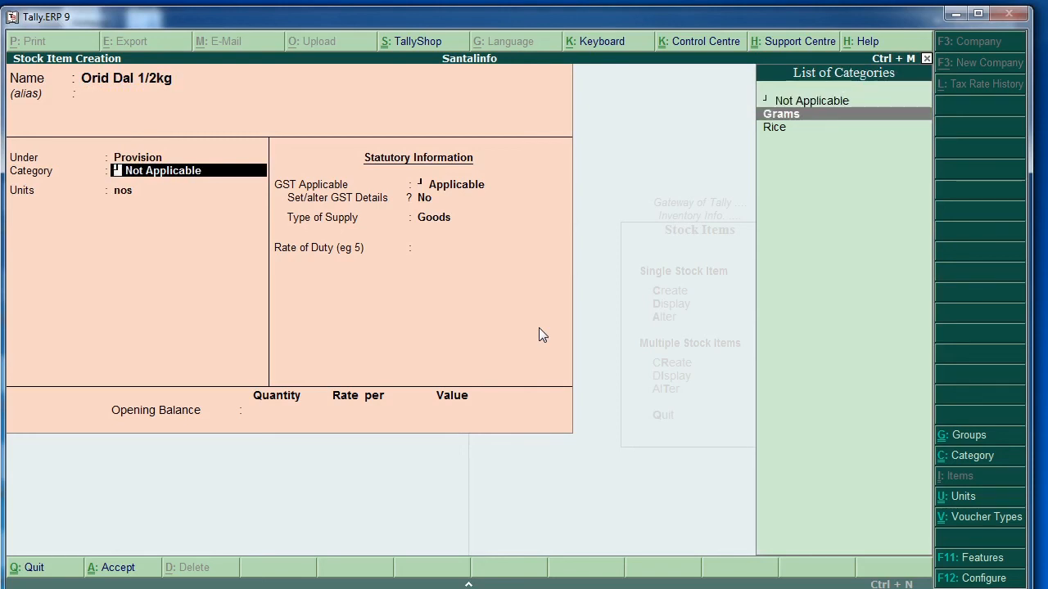
{"action": "key", "text": "Return"}
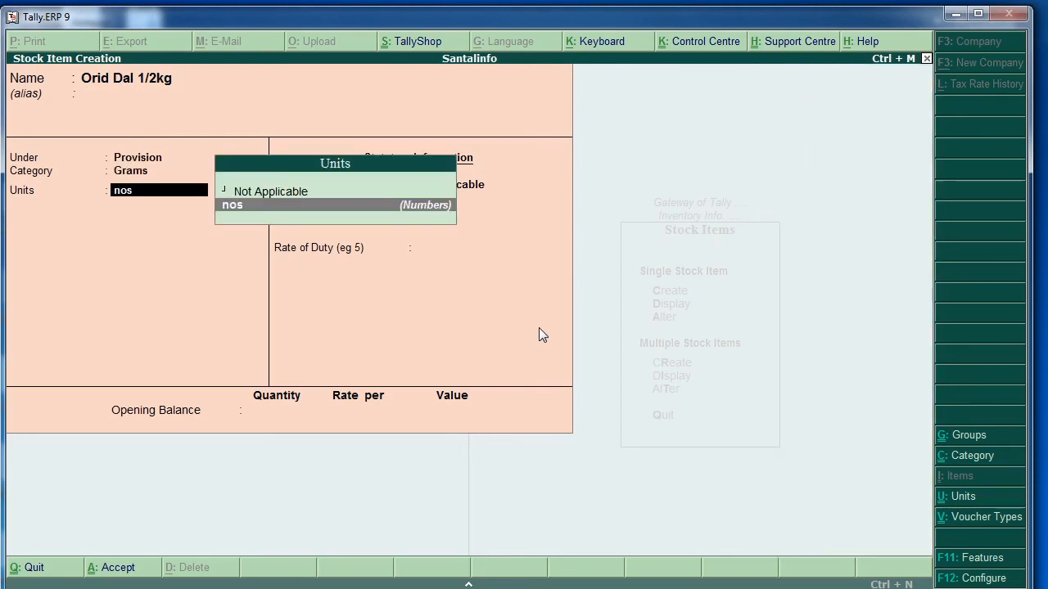
Step: Use the unit nos for Orid Dal 1/2kg, keep the default GST settings with duty rate 0, and save the item
{"action": "key", "text": "Return"}
{"action": "key", "text": "Return"}
{"action": "key", "text": "Return"}
{"action": "key", "text": "Return"}
{"action": "key", "text": "Return"}
{"action": "key", "text": "Return"}
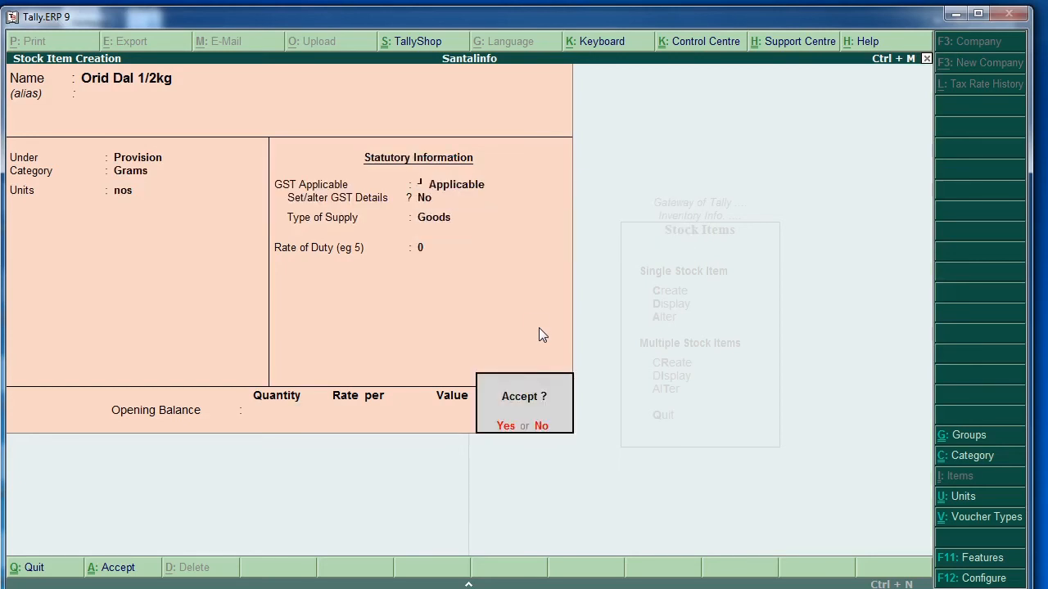
{"action": "key", "text": "Return"}
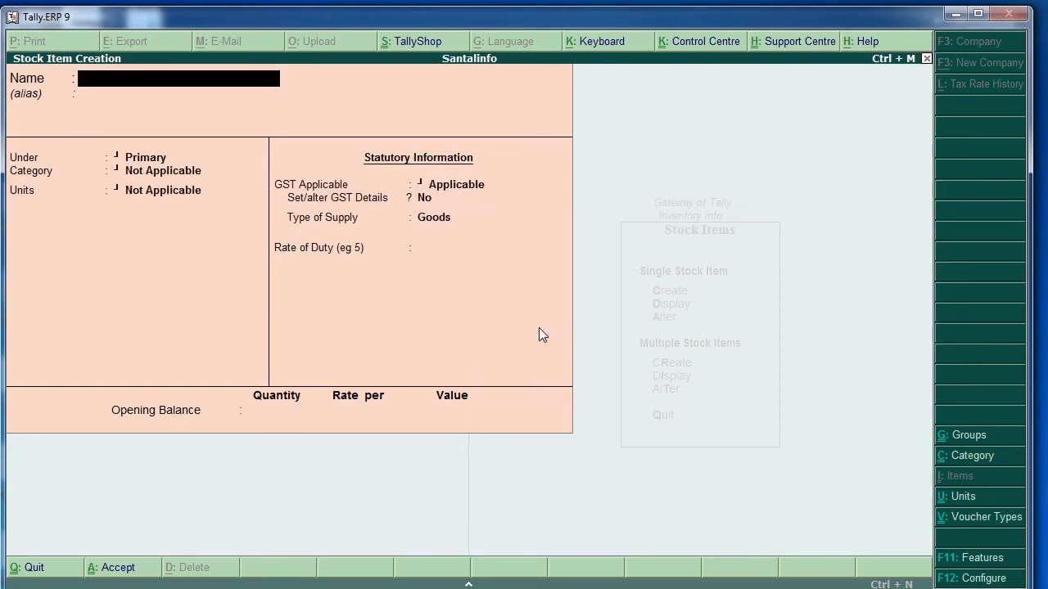
Step: Start a stock item named Oriddal 1kg without alias, under the group Provision and with the category Grams
{"action": "type", "text": "Oriddal 1kg"}
{"action": "key", "text": "Return"}
{"action": "key", "text": "Return"}
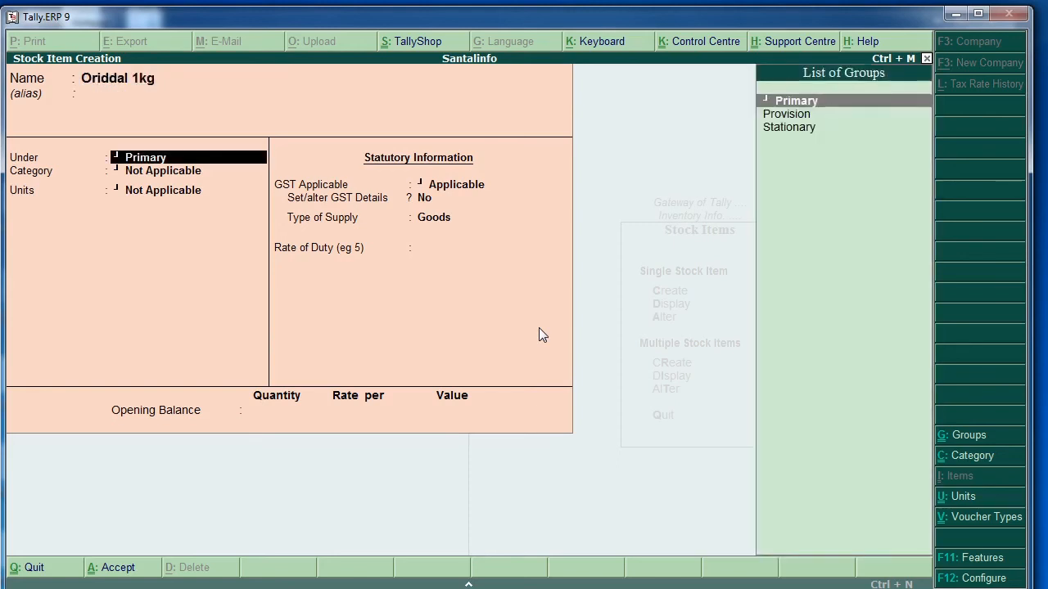
{"action": "key", "text": "Down"}
{"action": "key", "text": "Return"}
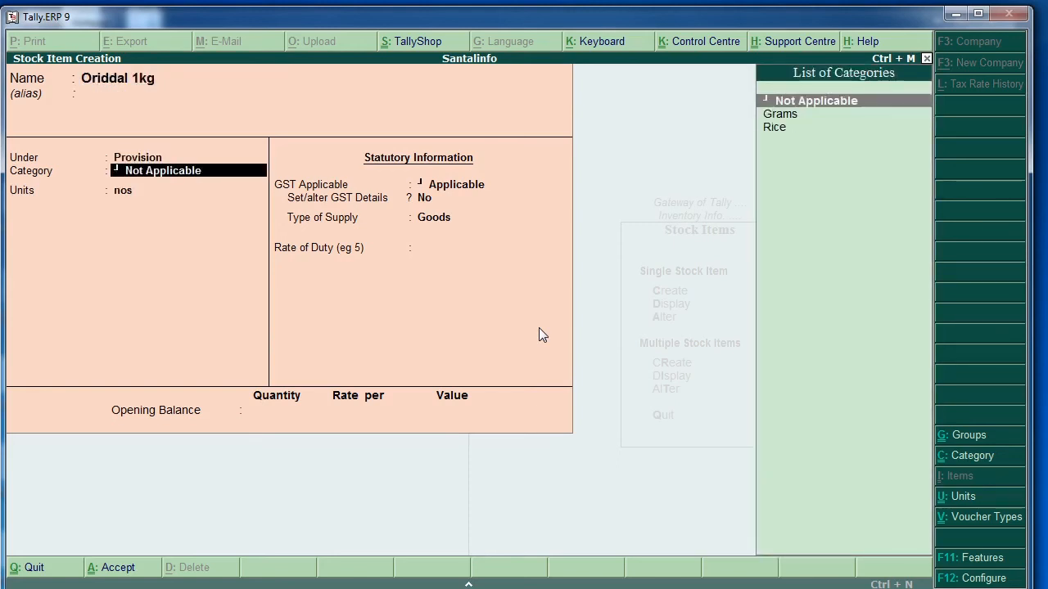
{"action": "key", "text": "Down"}
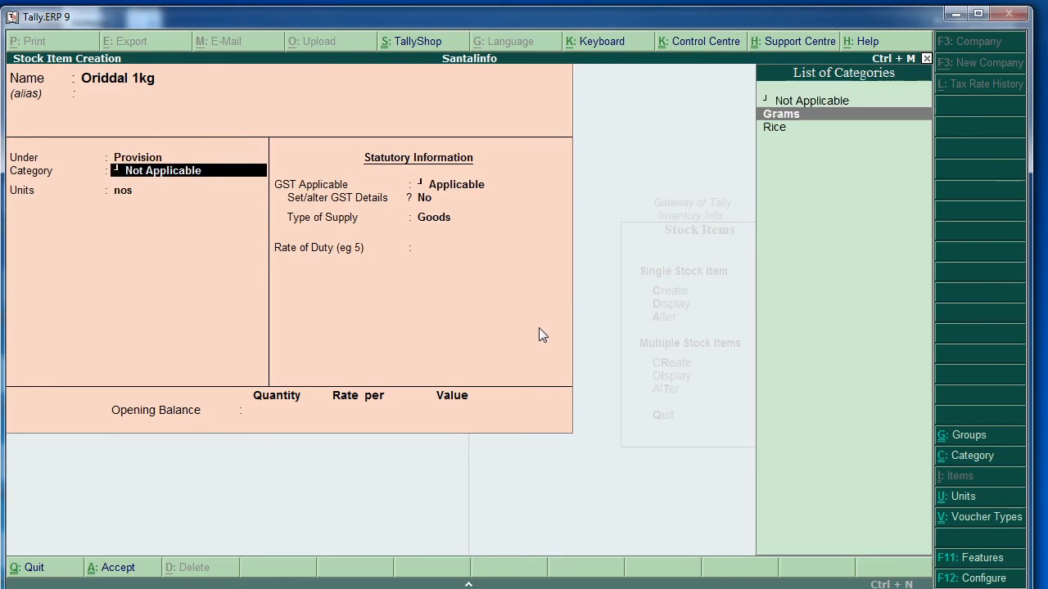
{"action": "key", "text": "Return"}
Step: Use the unit nos for Oriddal 1kg, keep the default GST settings with duty rate 0, and save the item
{"action": "key", "text": "Return"}
{"action": "key", "text": "Return"}
{"action": "key", "text": "Return"}
{"action": "key", "text": "Return"}
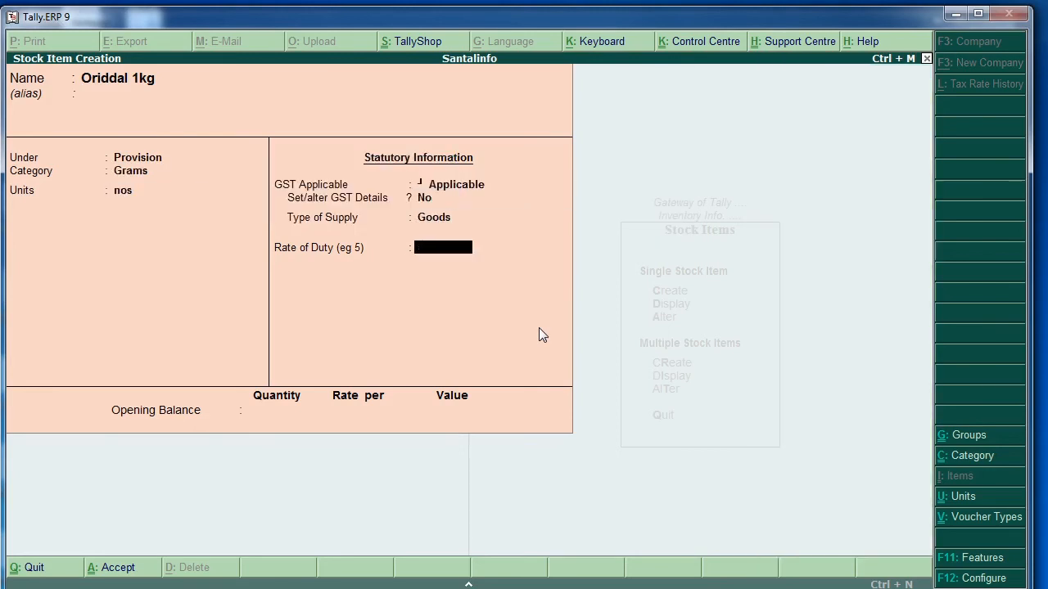
{"action": "key", "text": "Return"}
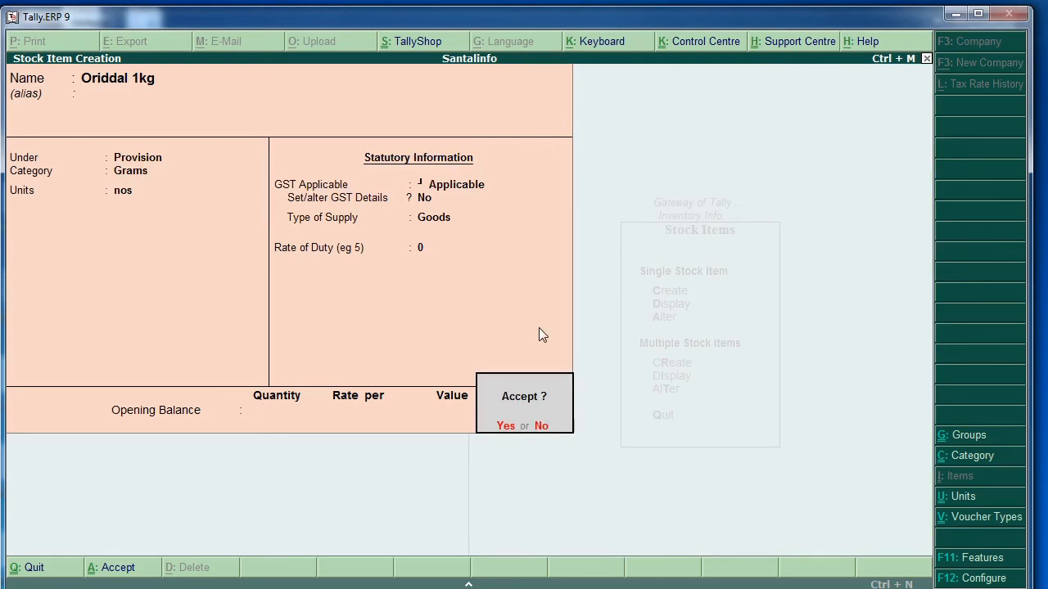
{"action": "key", "text": "Return"}
Step: Start a stock item named Moongdal 1/2kg without alias, under the group Provision and with the category Grams
{"action": "type", "text": "Moong"}
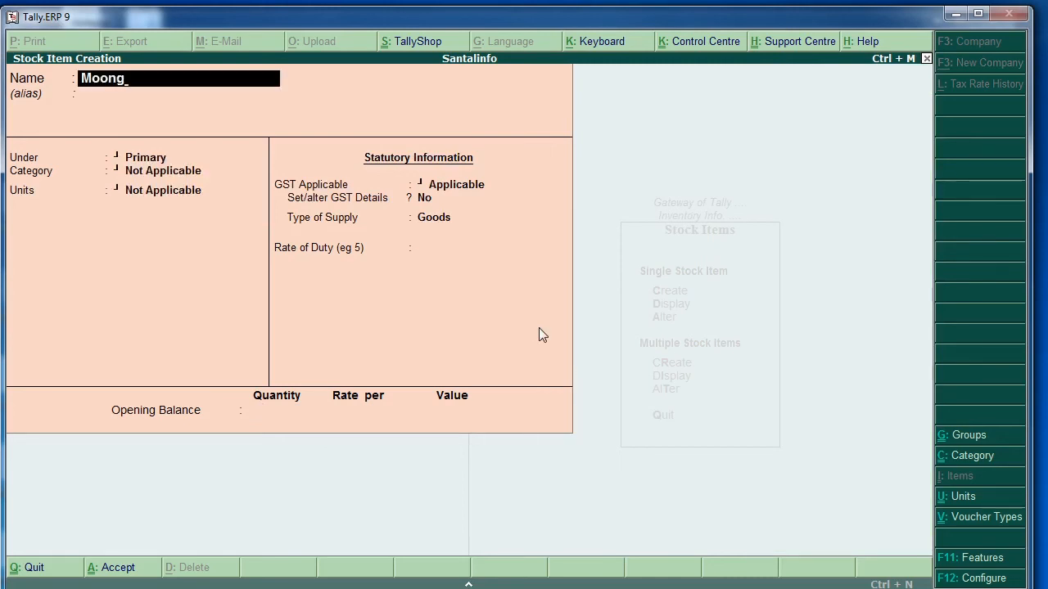
{"action": "type", "text": "dal 1/2kg"}
{"action": "key", "text": "Return"}
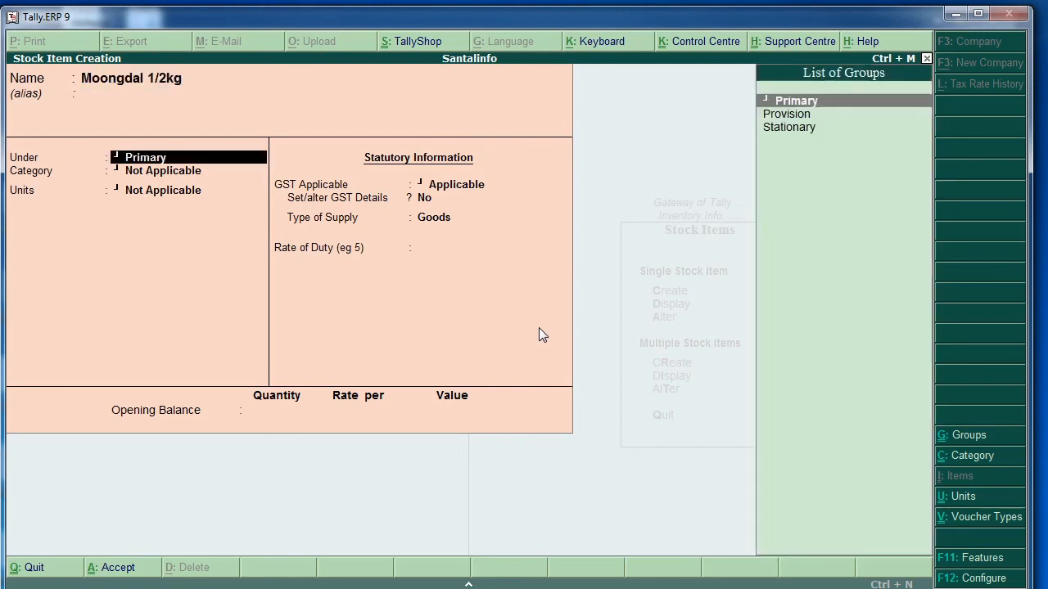
{"action": "key", "text": "Down"}
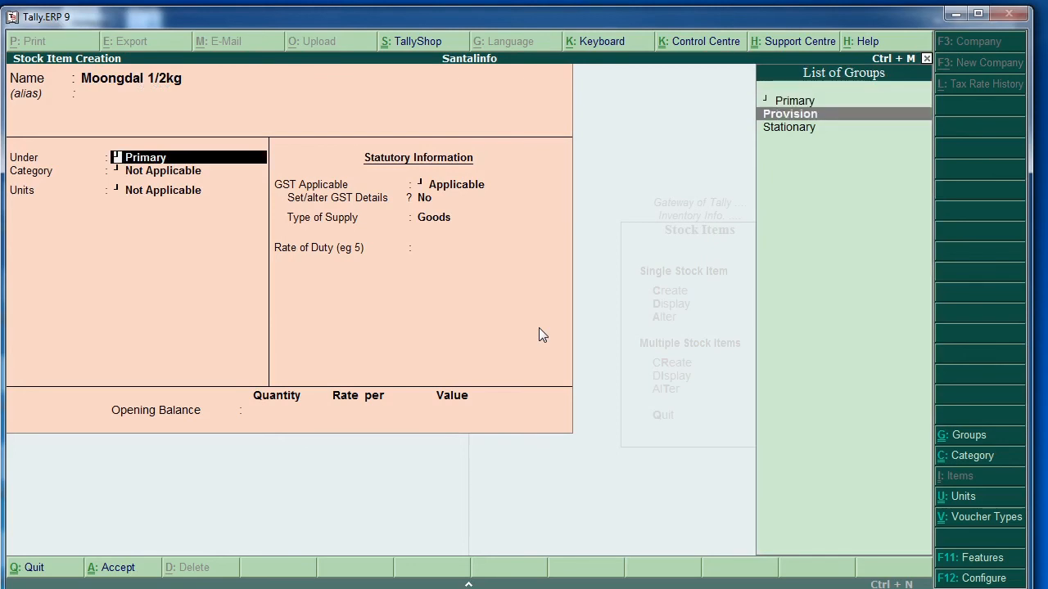
{"action": "key", "text": "Return"}
{"action": "key", "text": "Down"}
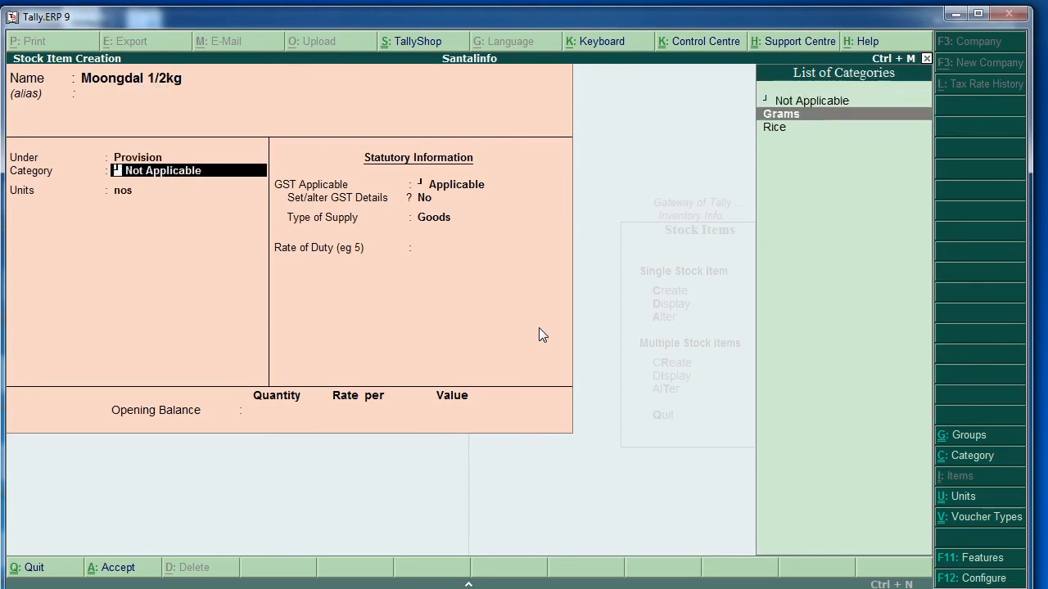
{"action": "key", "text": "Return"}
Step: Use the unit nos for Moongdal 1/2kg, keep the default GST settings with duty rate 0, and save the item
{"action": "key", "text": "Return"}
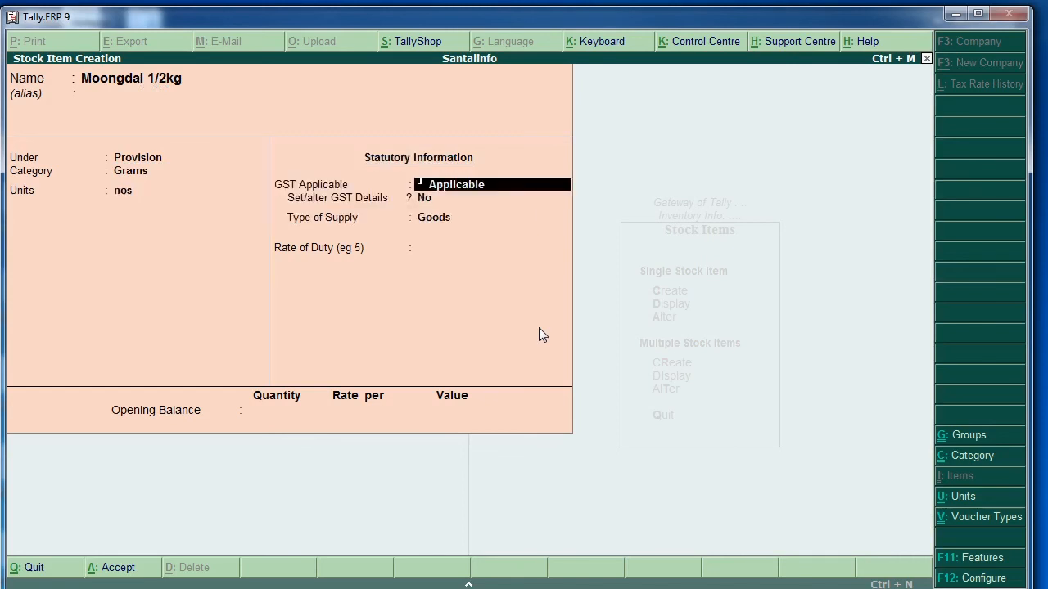
{"action": "key", "text": "Return"}
{"action": "key", "text": "Return"}
{"action": "key", "text": "Return"}
{"action": "key", "text": "Return"}
{"action": "key", "text": "Return"}
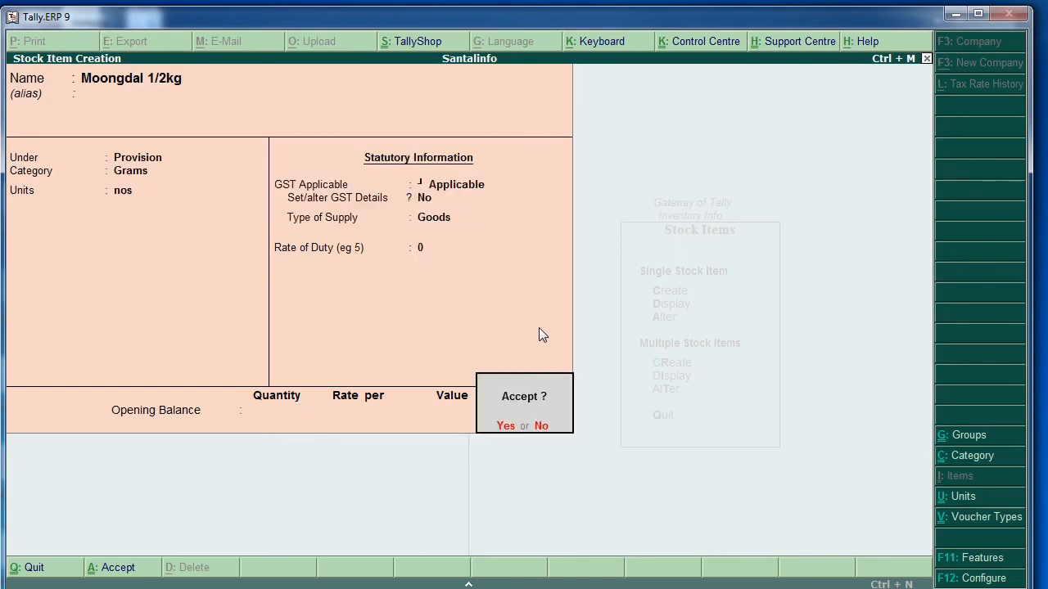
{"action": "key", "text": "Return"}
Step: Start a stock item named Moongdal 1kg without alias, under the group Provision and with the category Grams
{"action": "type", "text": "Moo"}
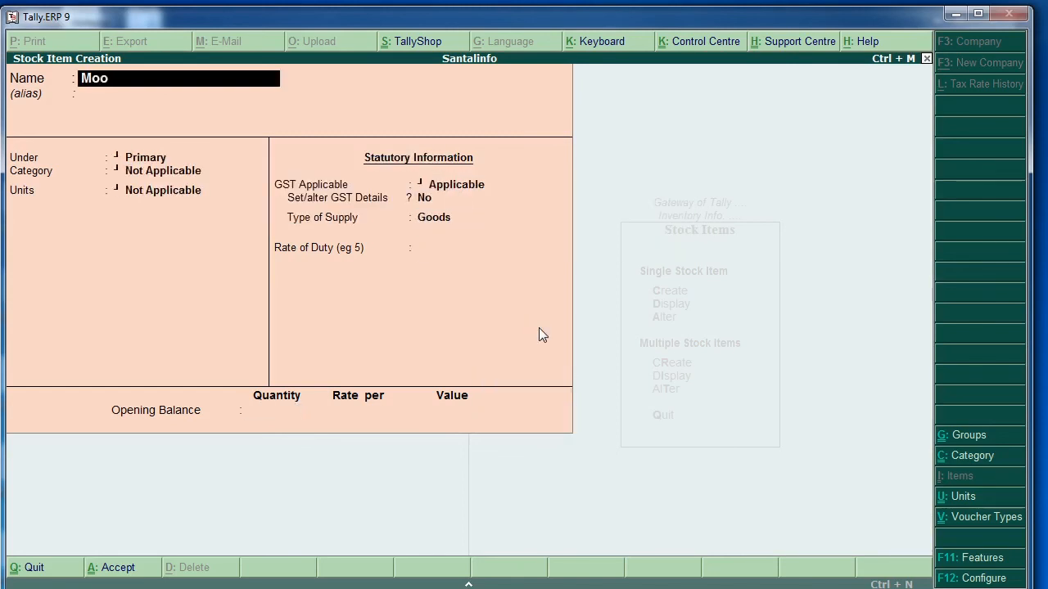
{"action": "type", "text": "ngdal"}
{"action": "type", "text": "1kg"}
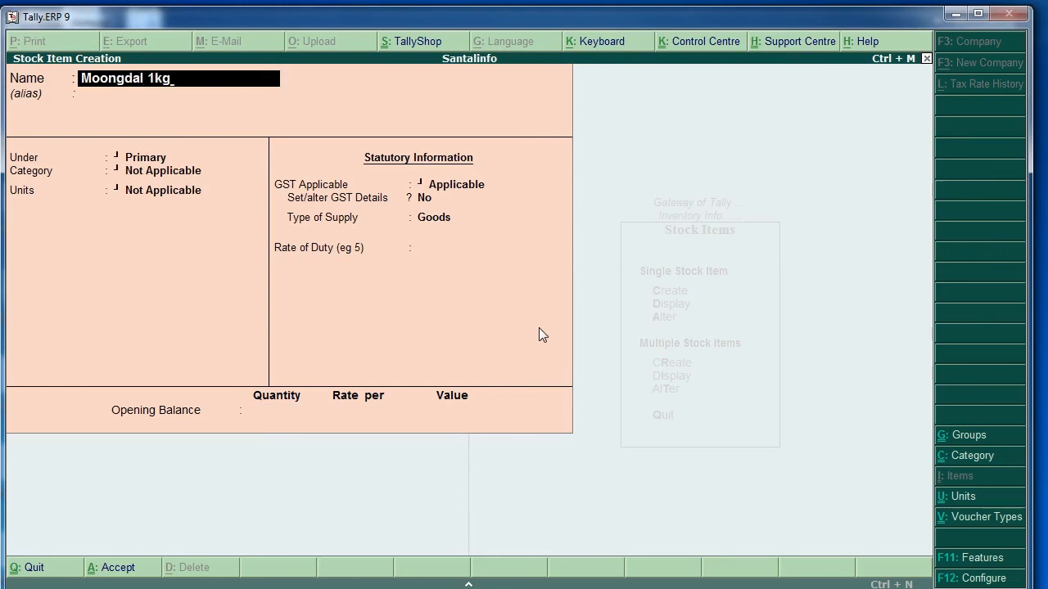
{"action": "key", "text": "Return"}
{"action": "key", "text": "Down"}
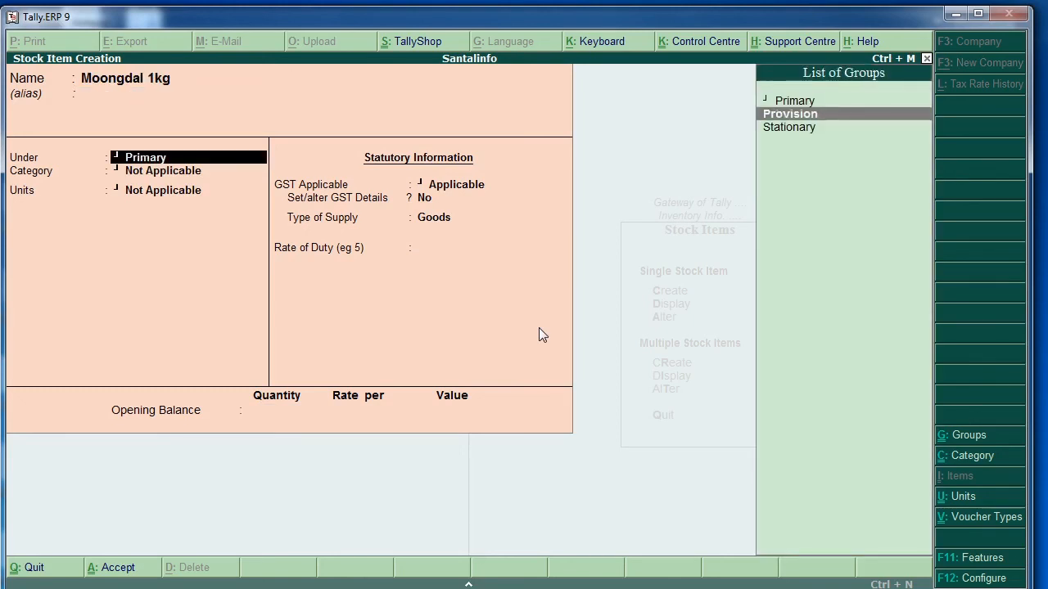
{"action": "key", "text": "Return"}
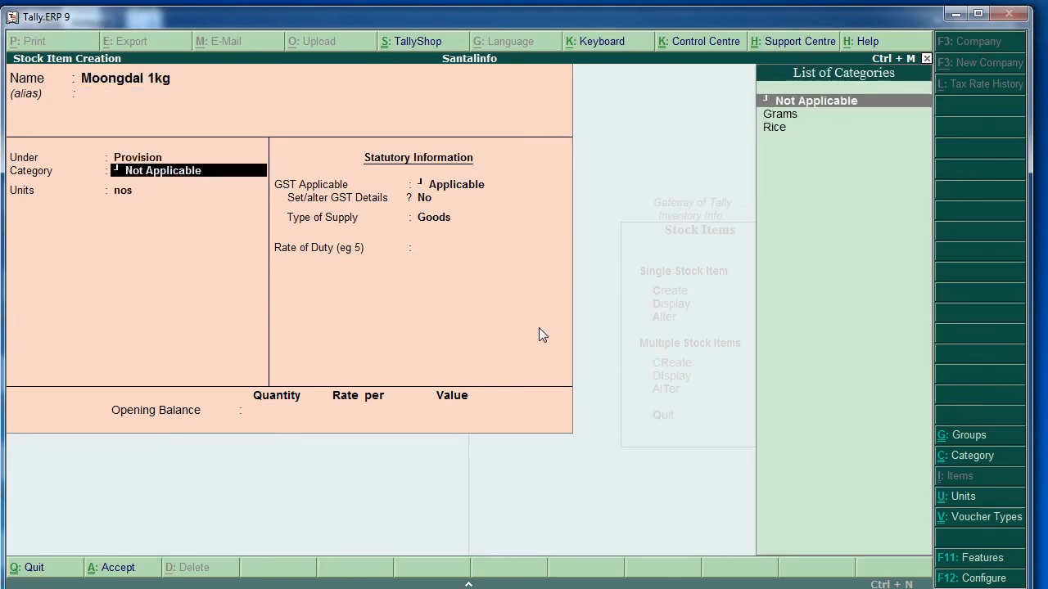
{"action": "key", "text": "Down"}
{"action": "key", "text": "Return"}
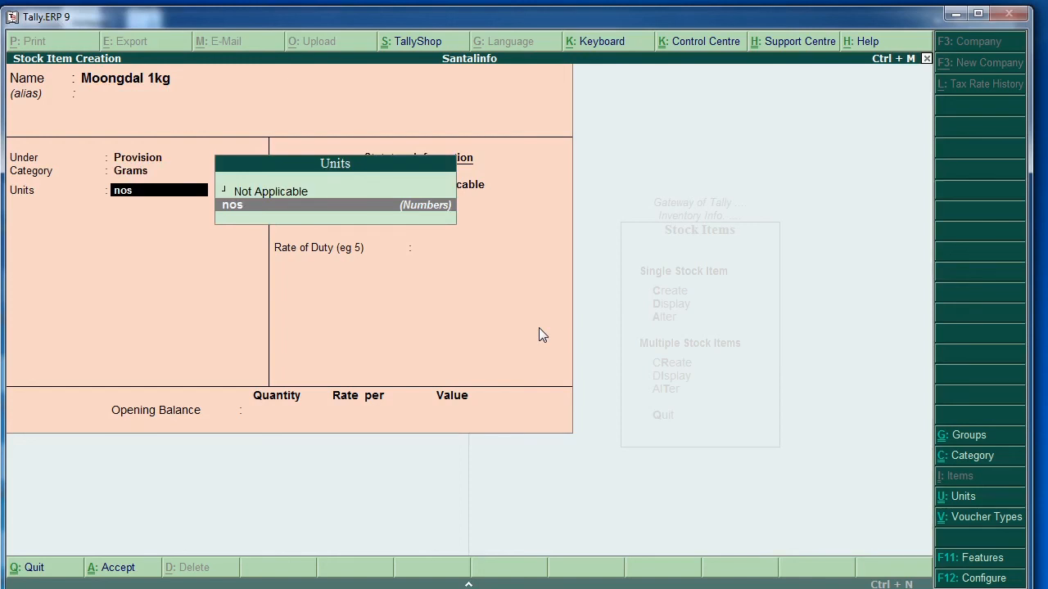
Step: Use the unit nos for Moongdal 1kg, keep the default GST settings with duty rate 0, and save the item
{"action": "key", "text": "Return"}
{"action": "key", "text": "Return"}
{"action": "key", "text": "Return"}
{"action": "key", "text": "Return"}
{"action": "key", "text": "Return"}
{"action": "key", "text": "Return"}
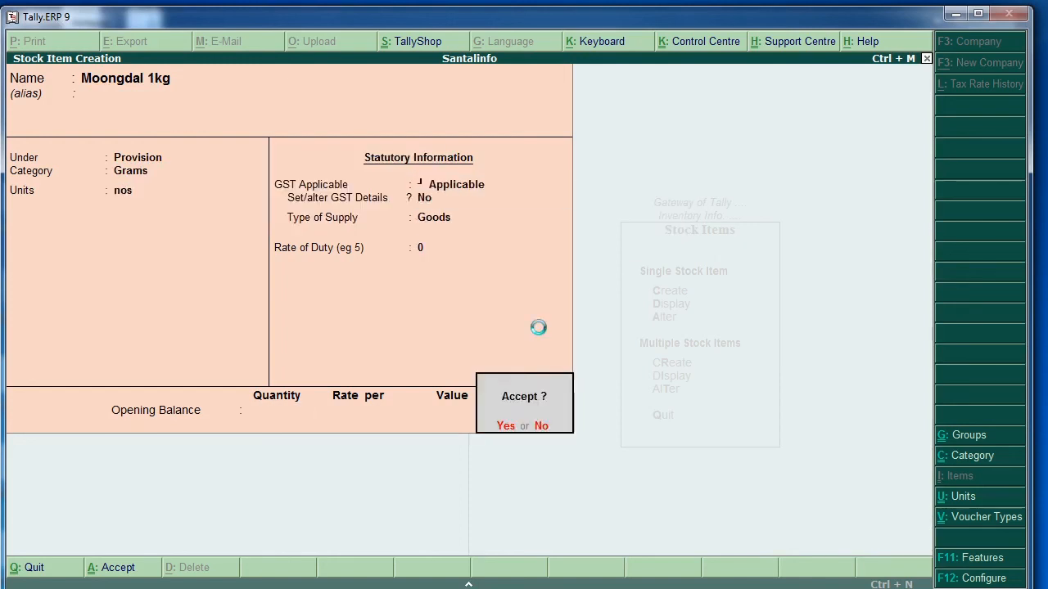
{"action": "key", "text": "Return"}
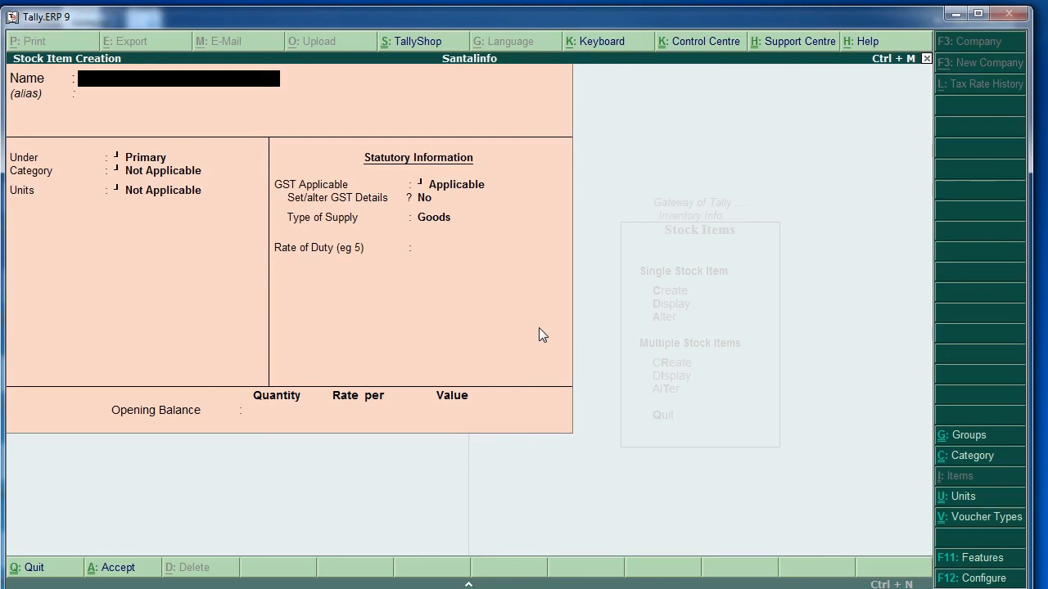
Step: Leave stock item creation and display the list of single stock items to check the created entries
{"action": "key", "text": "Escape"}
{"action": "key", "text": "y"}
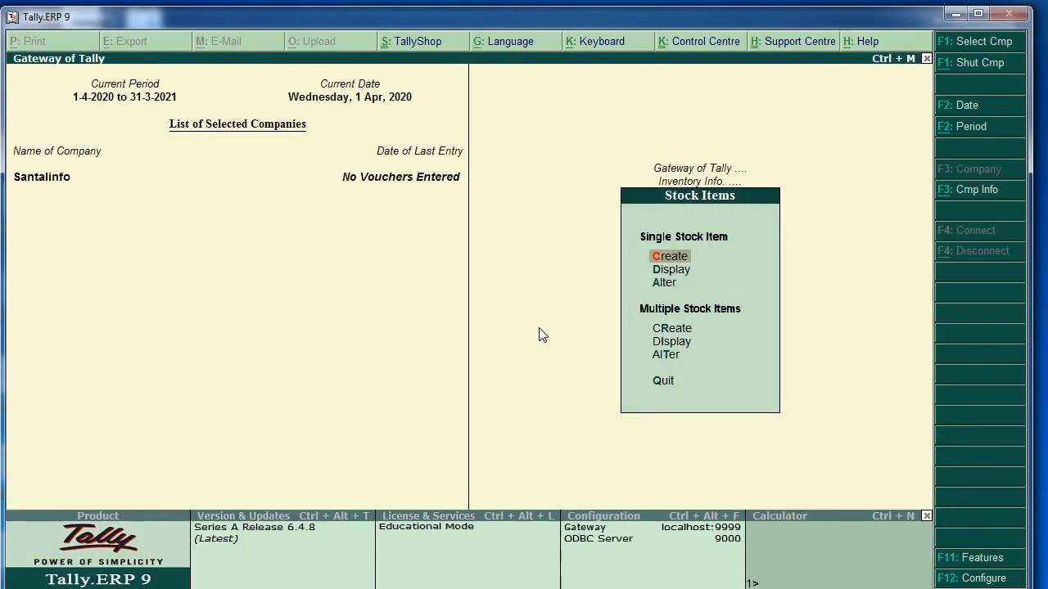
{"action": "key", "text": "Down"}
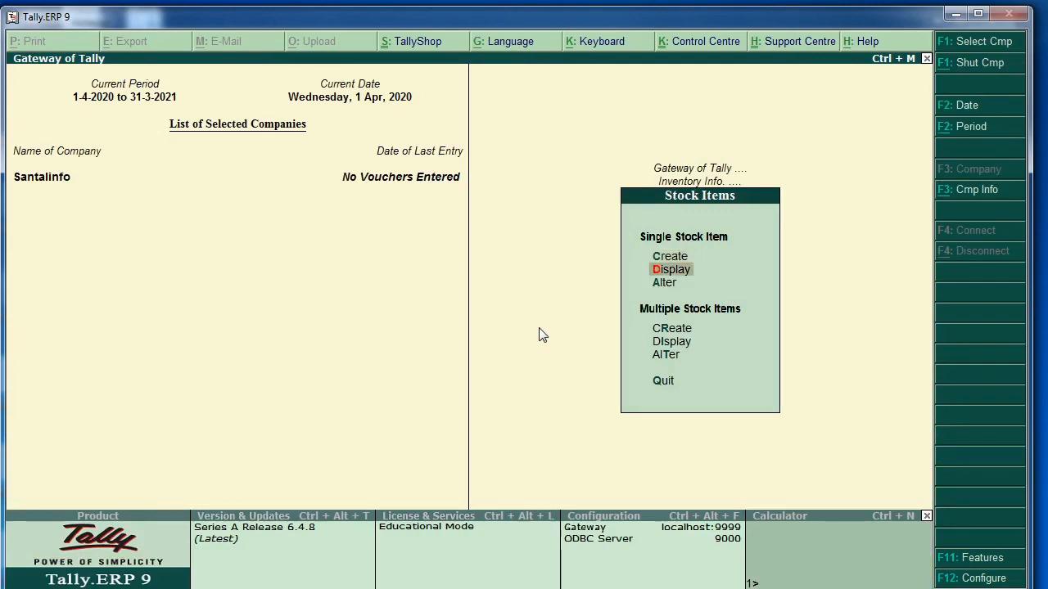
{"action": "key", "text": "Return"}
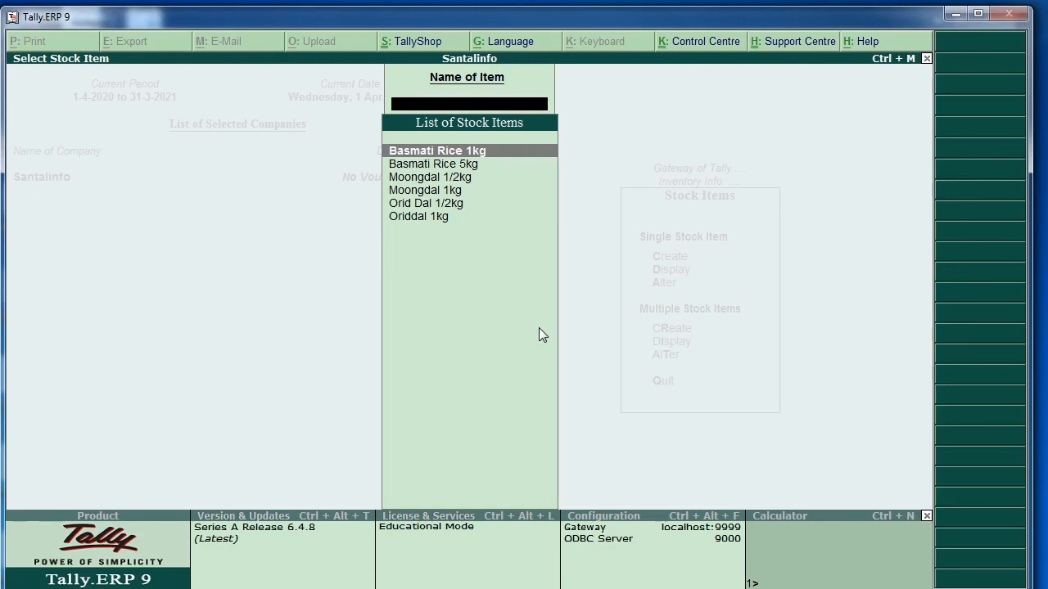
Step: Leave the stock item display, open Moongdal 1kg for alteration, delete it with confirmation, and return to Inventory Info
{"action": "key", "text": "Escape"}
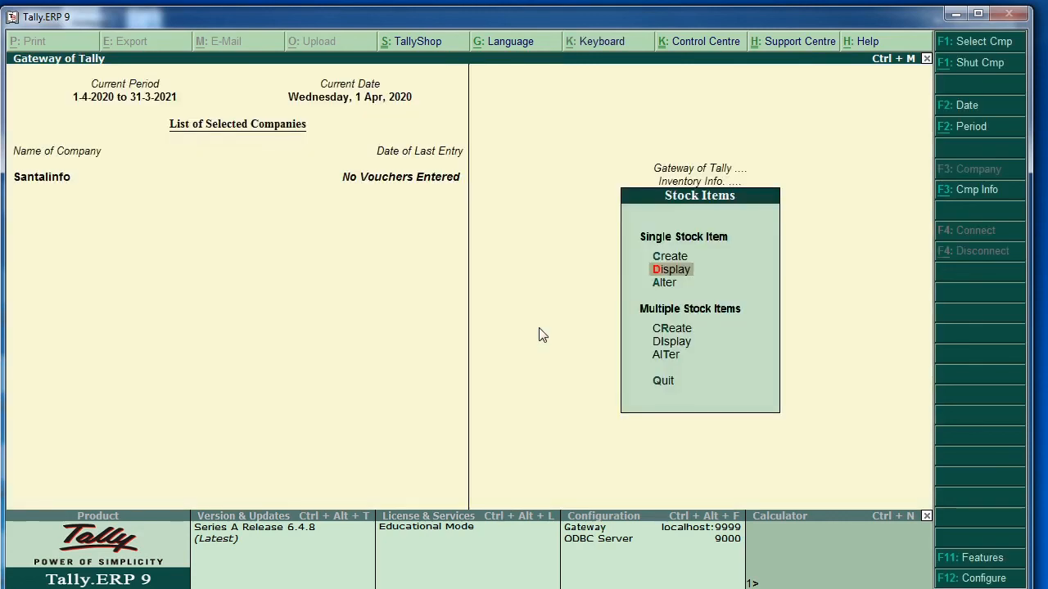
{"action": "key", "text": "Down"}
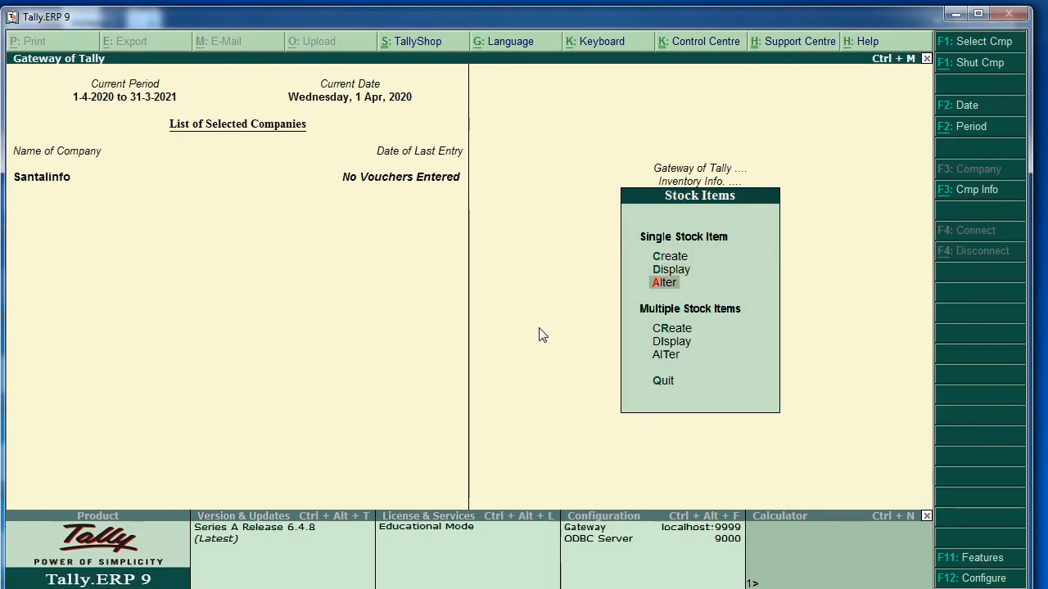
{"action": "key", "text": "Return"}
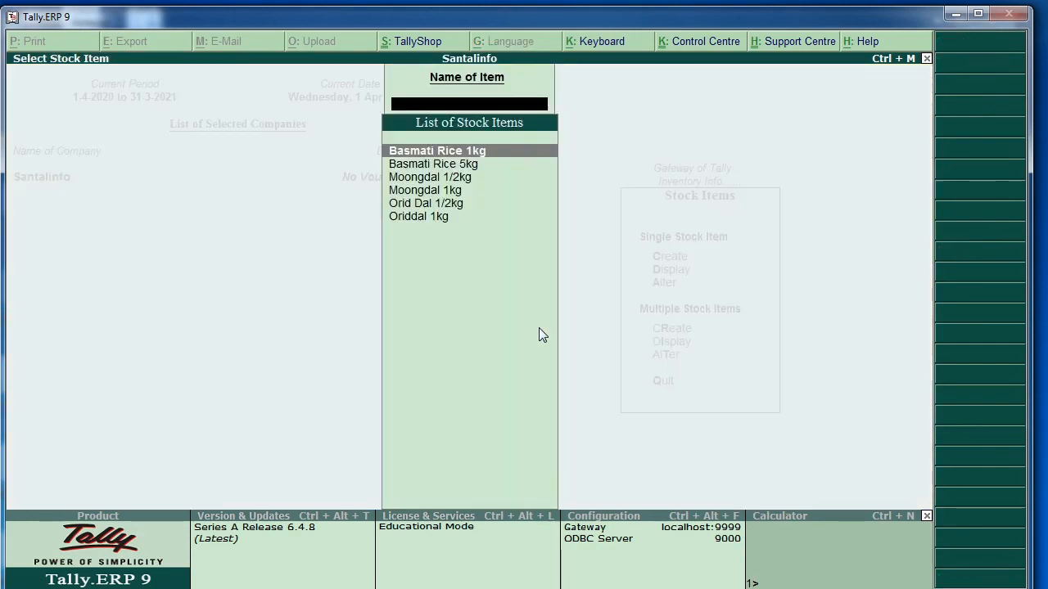
{"action": "key", "text": "Down"}
{"action": "key", "text": "Down"}
{"action": "key", "text": "Down"}
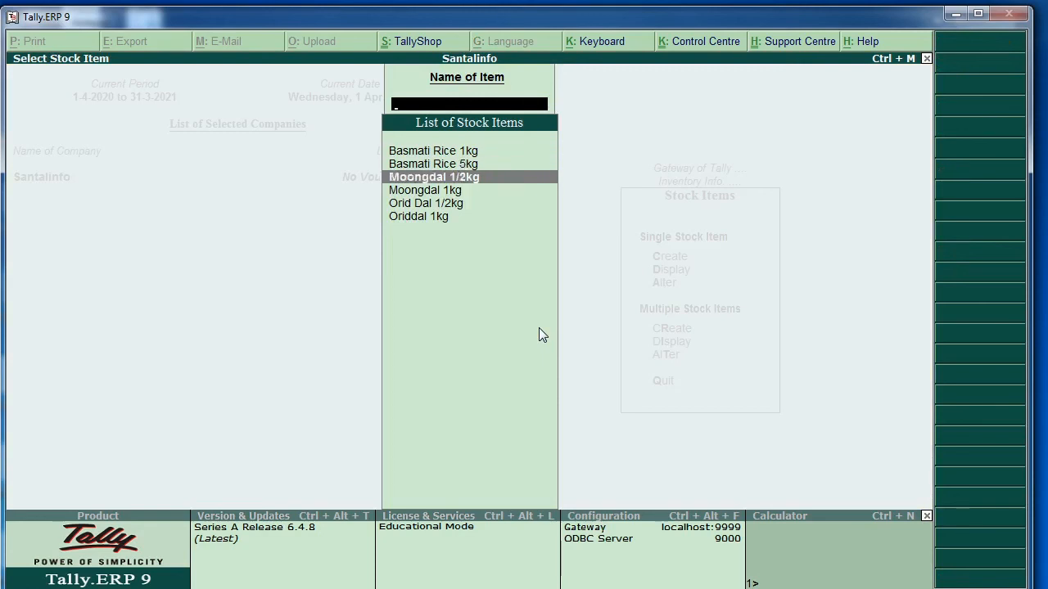
{"action": "key", "text": "Return"}
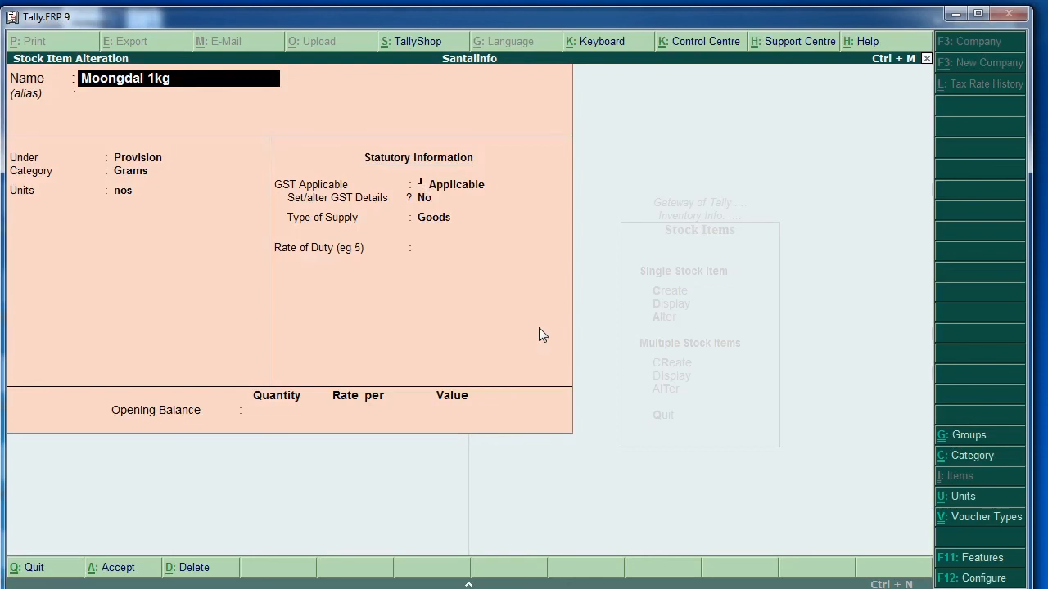
{"action": "key", "text": "alt+d"}
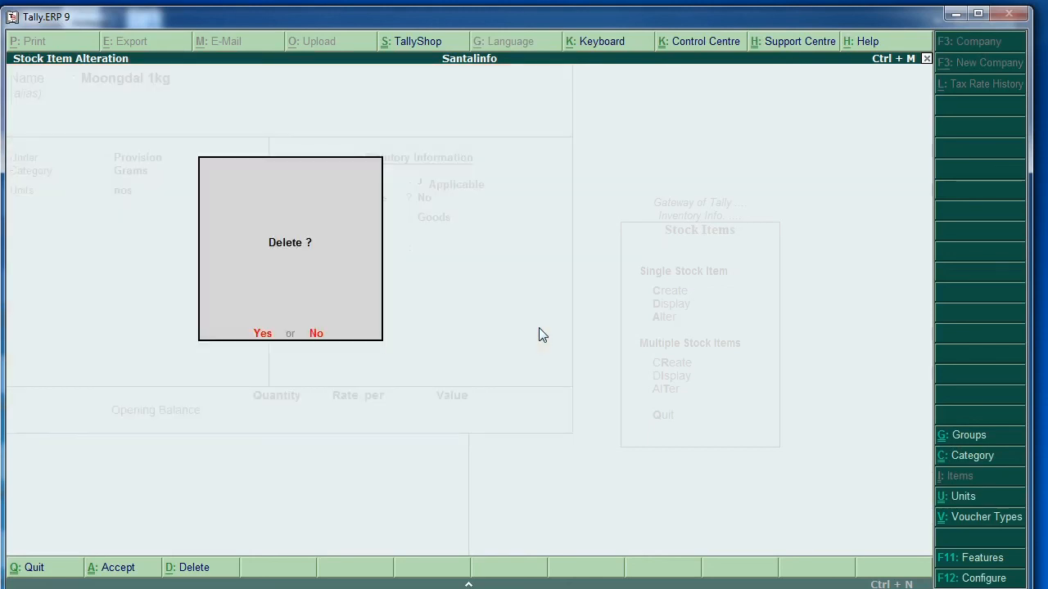
{"action": "key", "text": "y"}
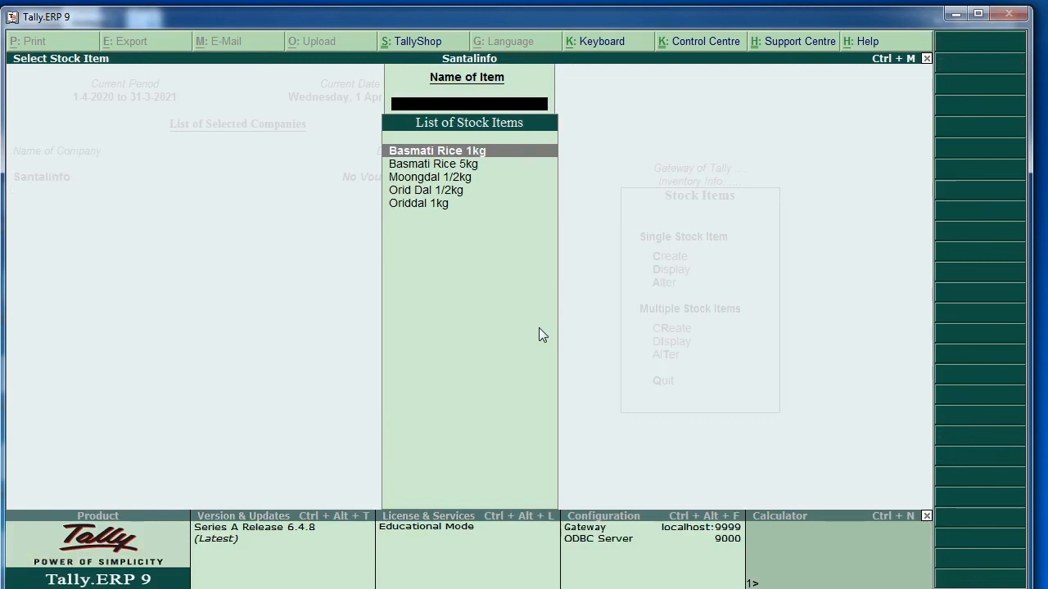
{"action": "key", "text": "Escape"}
{"action": "key", "text": "Escape"}
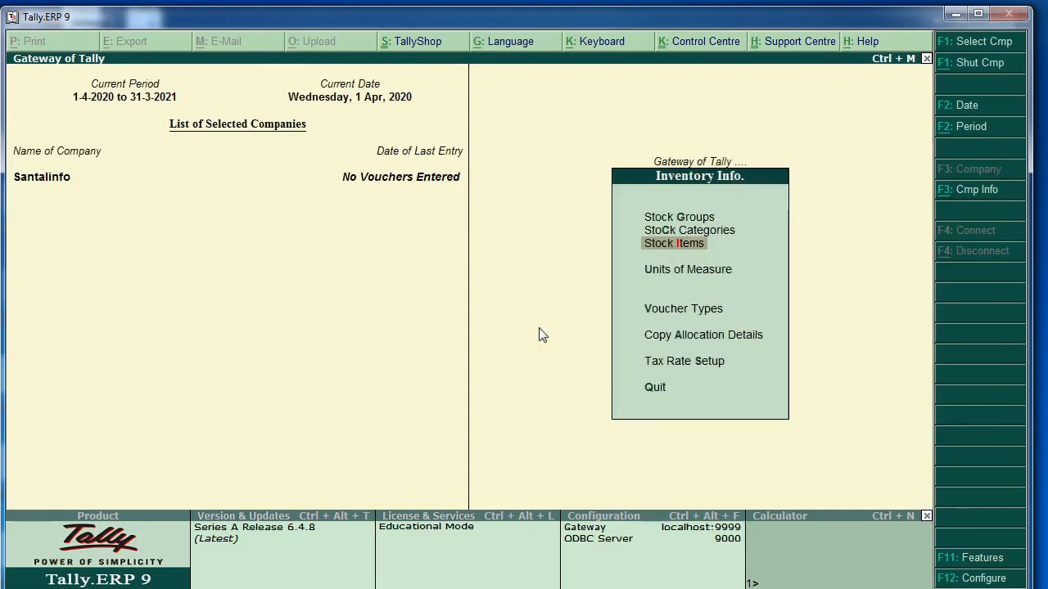